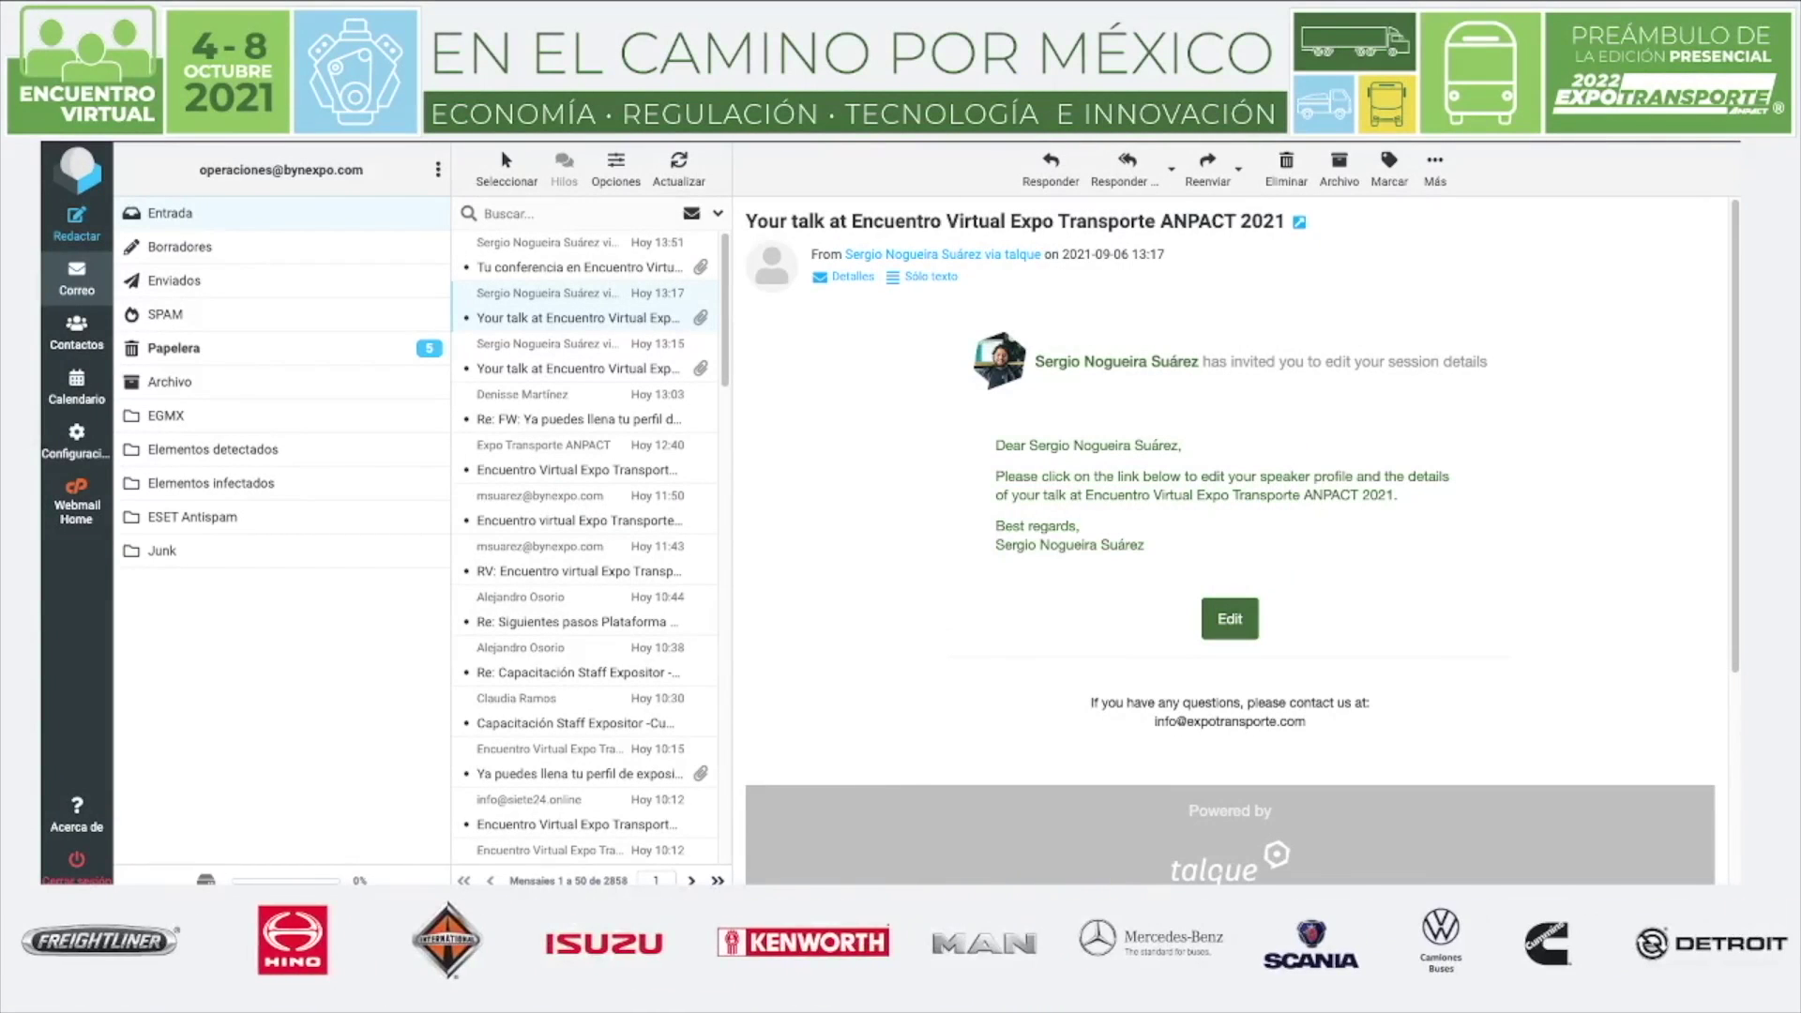
- Expand the header details of the talk invitation e-mail and examine its sender
click(942, 255)
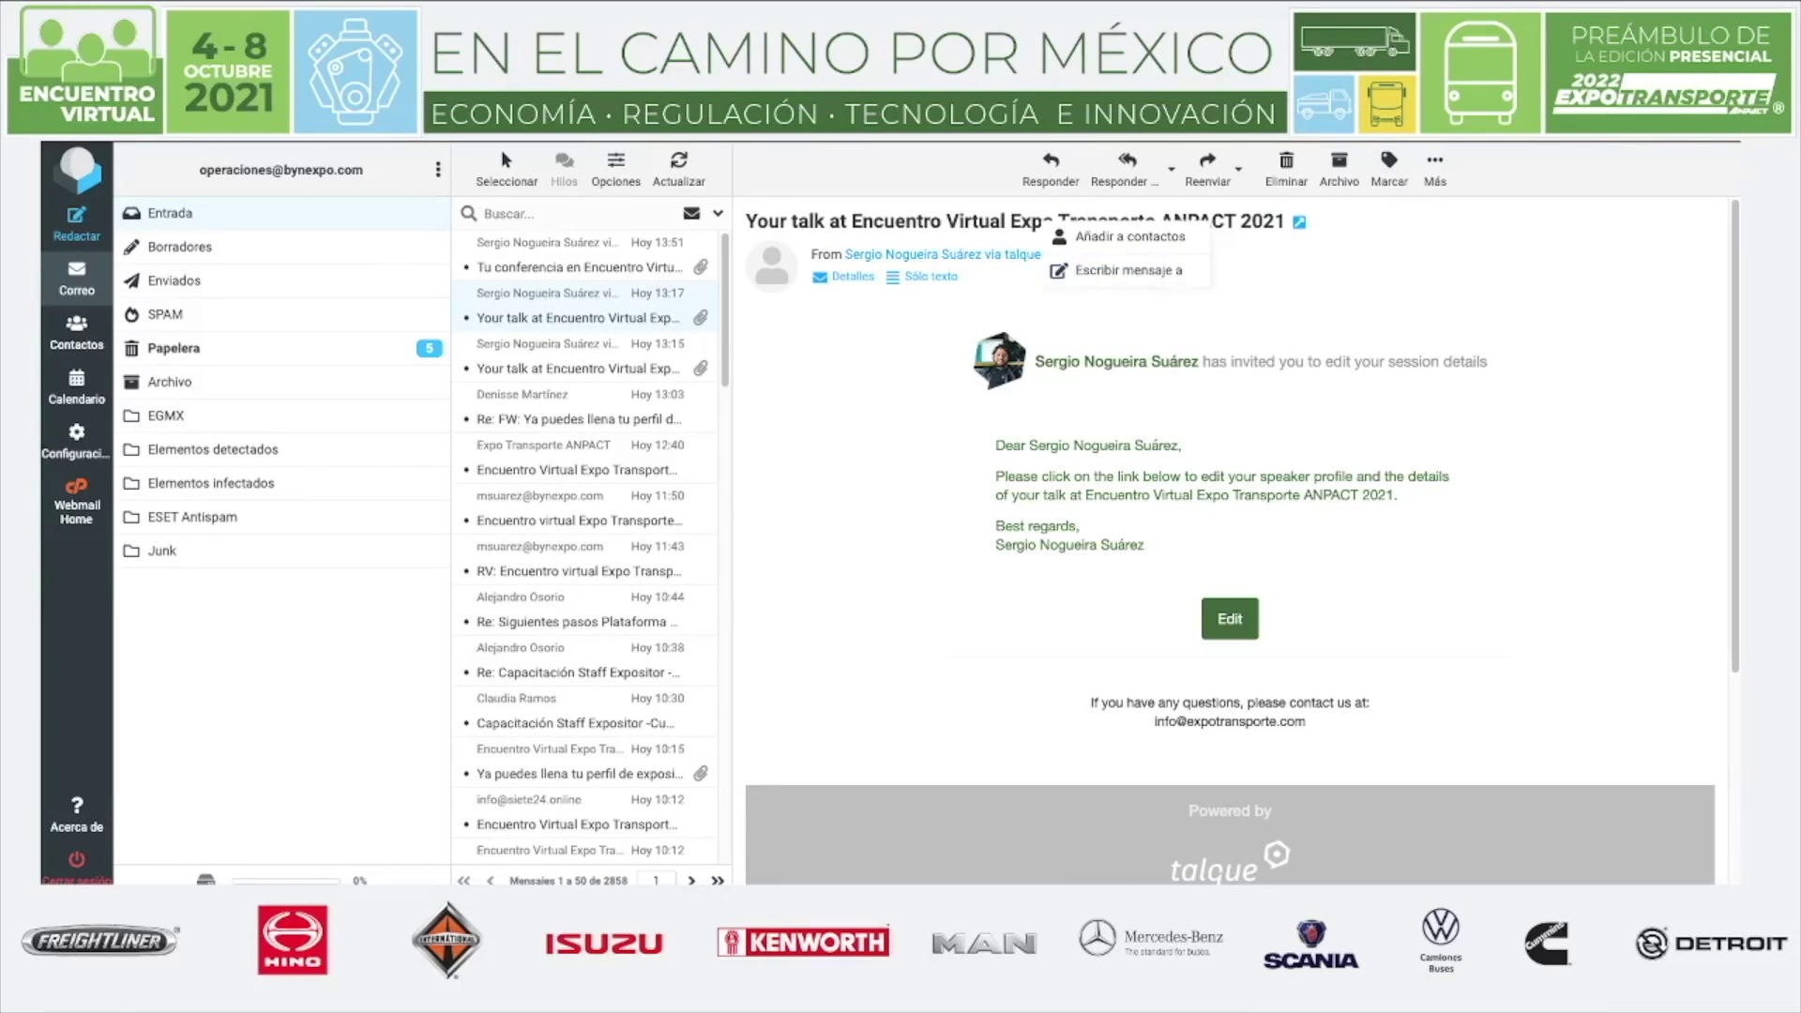
key(Escape)
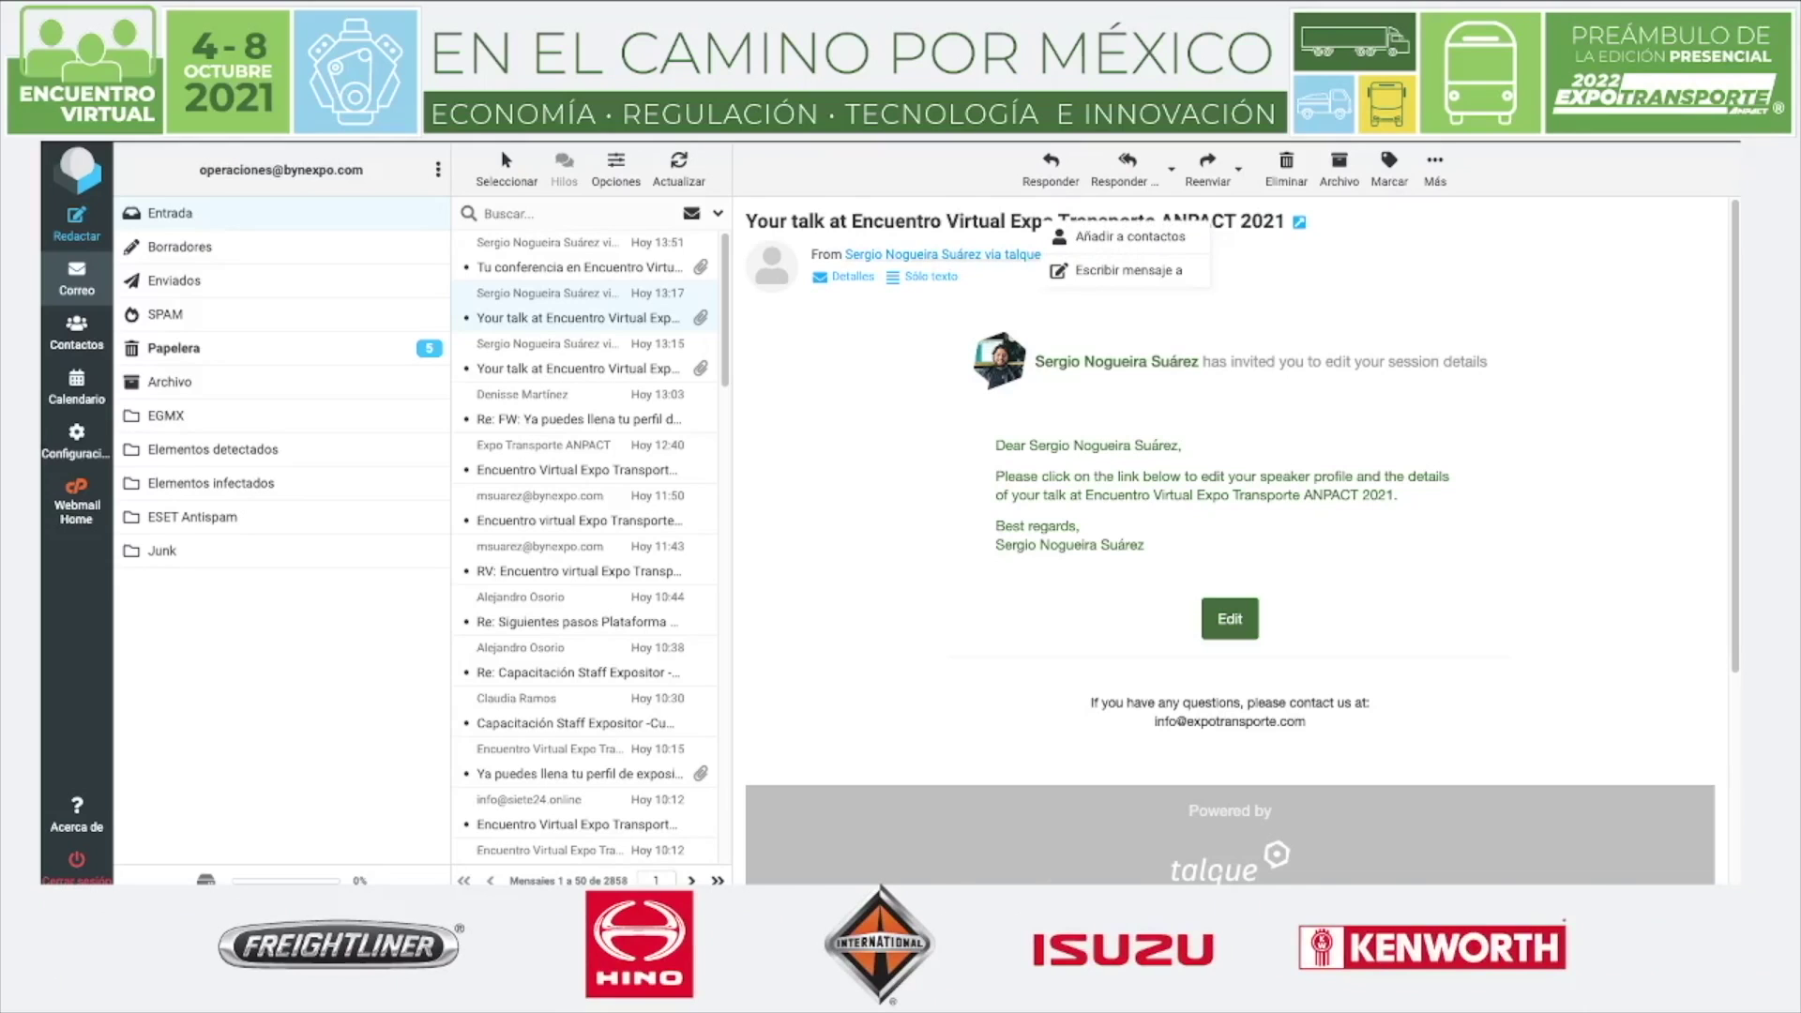
click(843, 276)
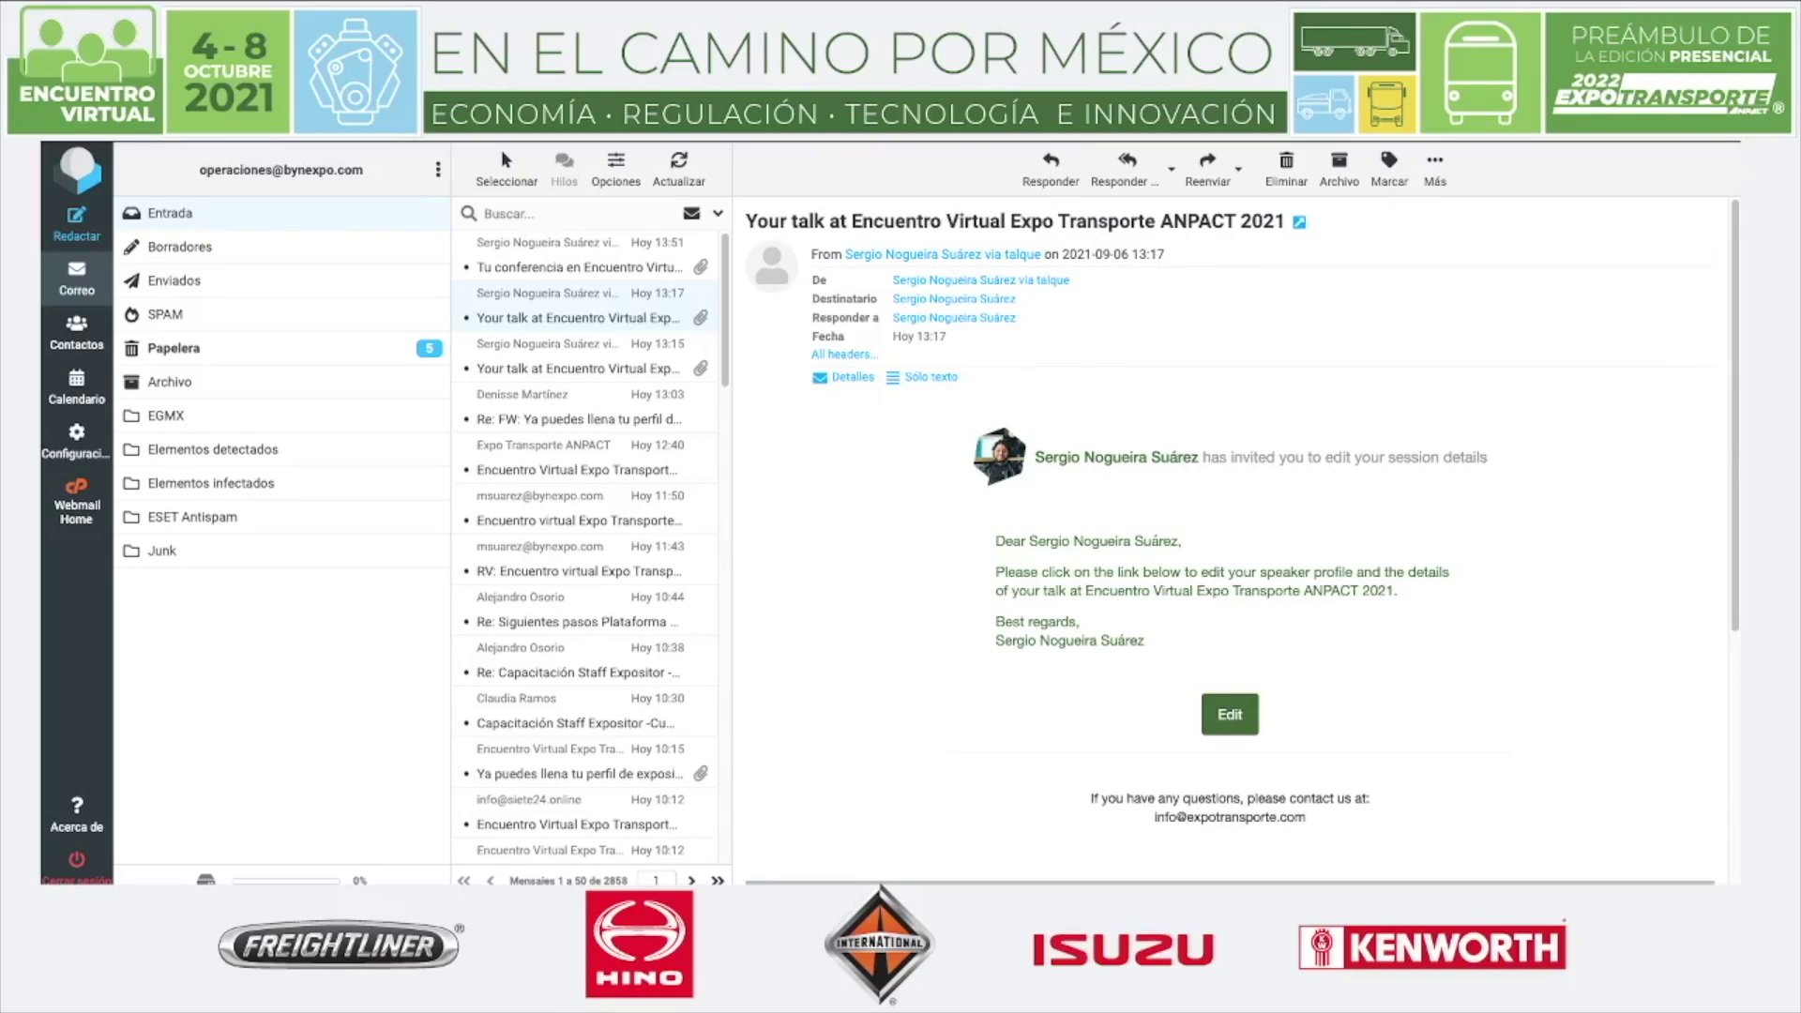
click(980, 279)
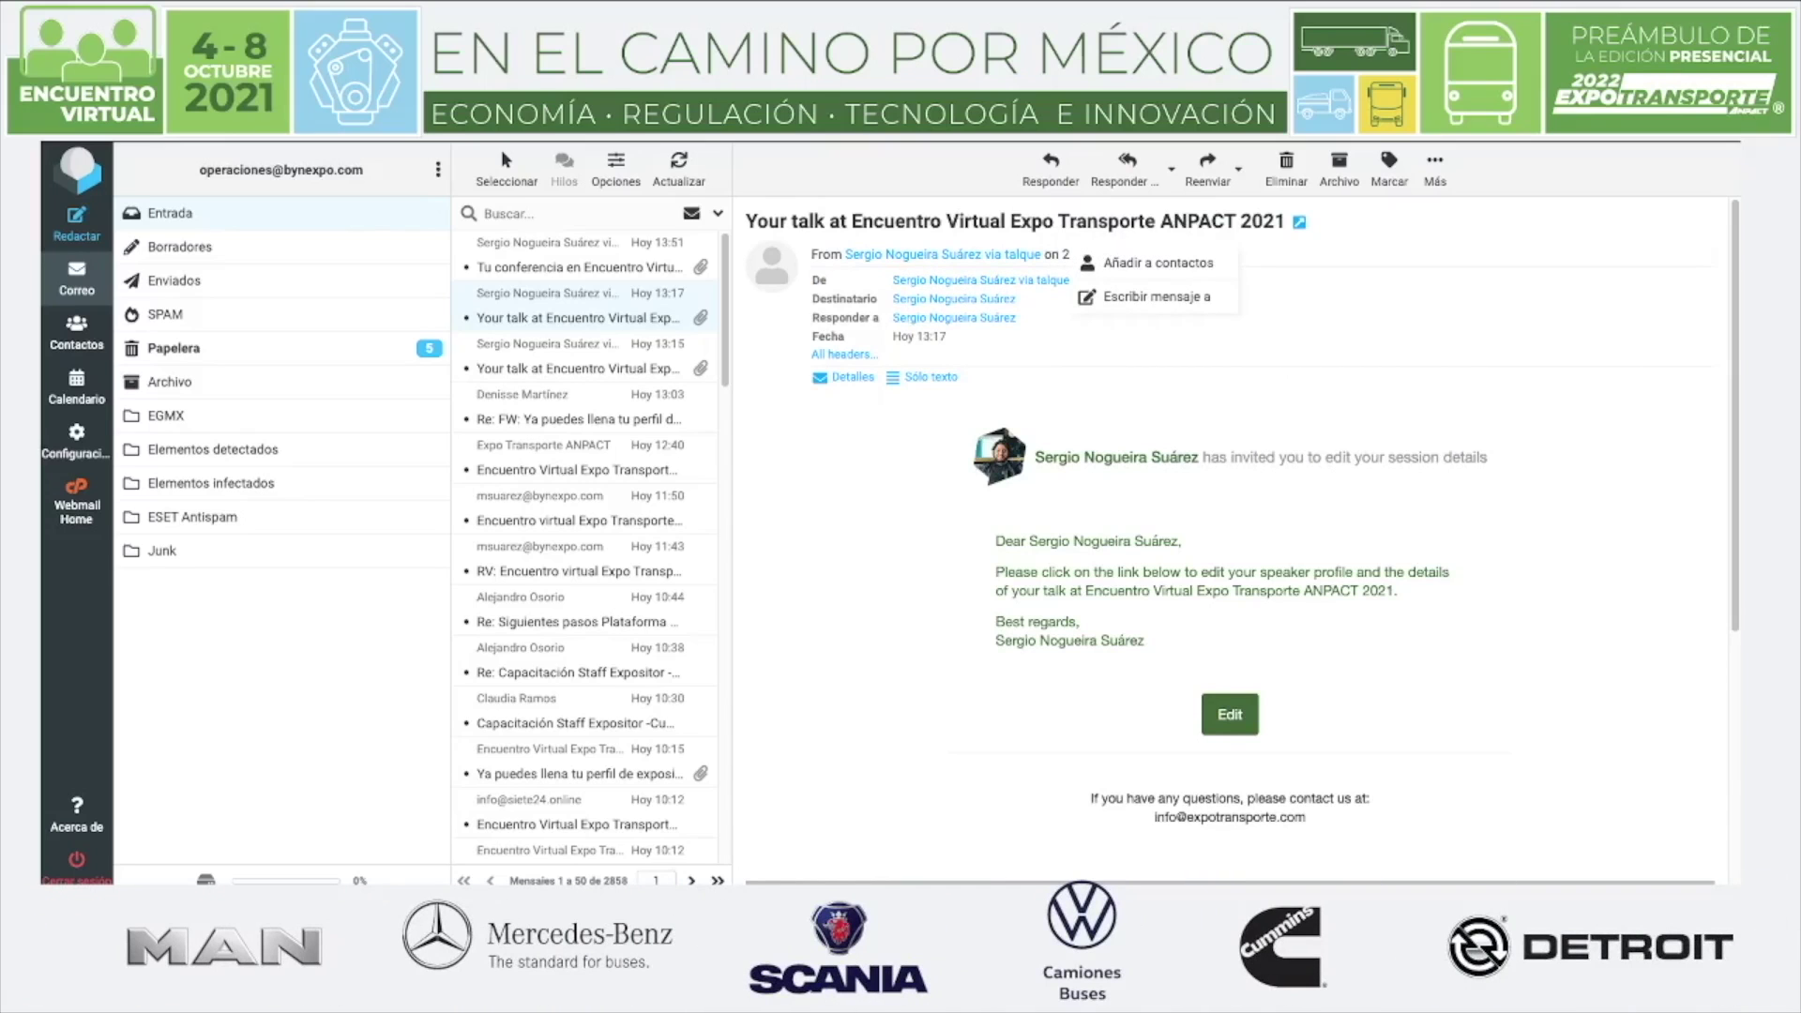
key(Escape)
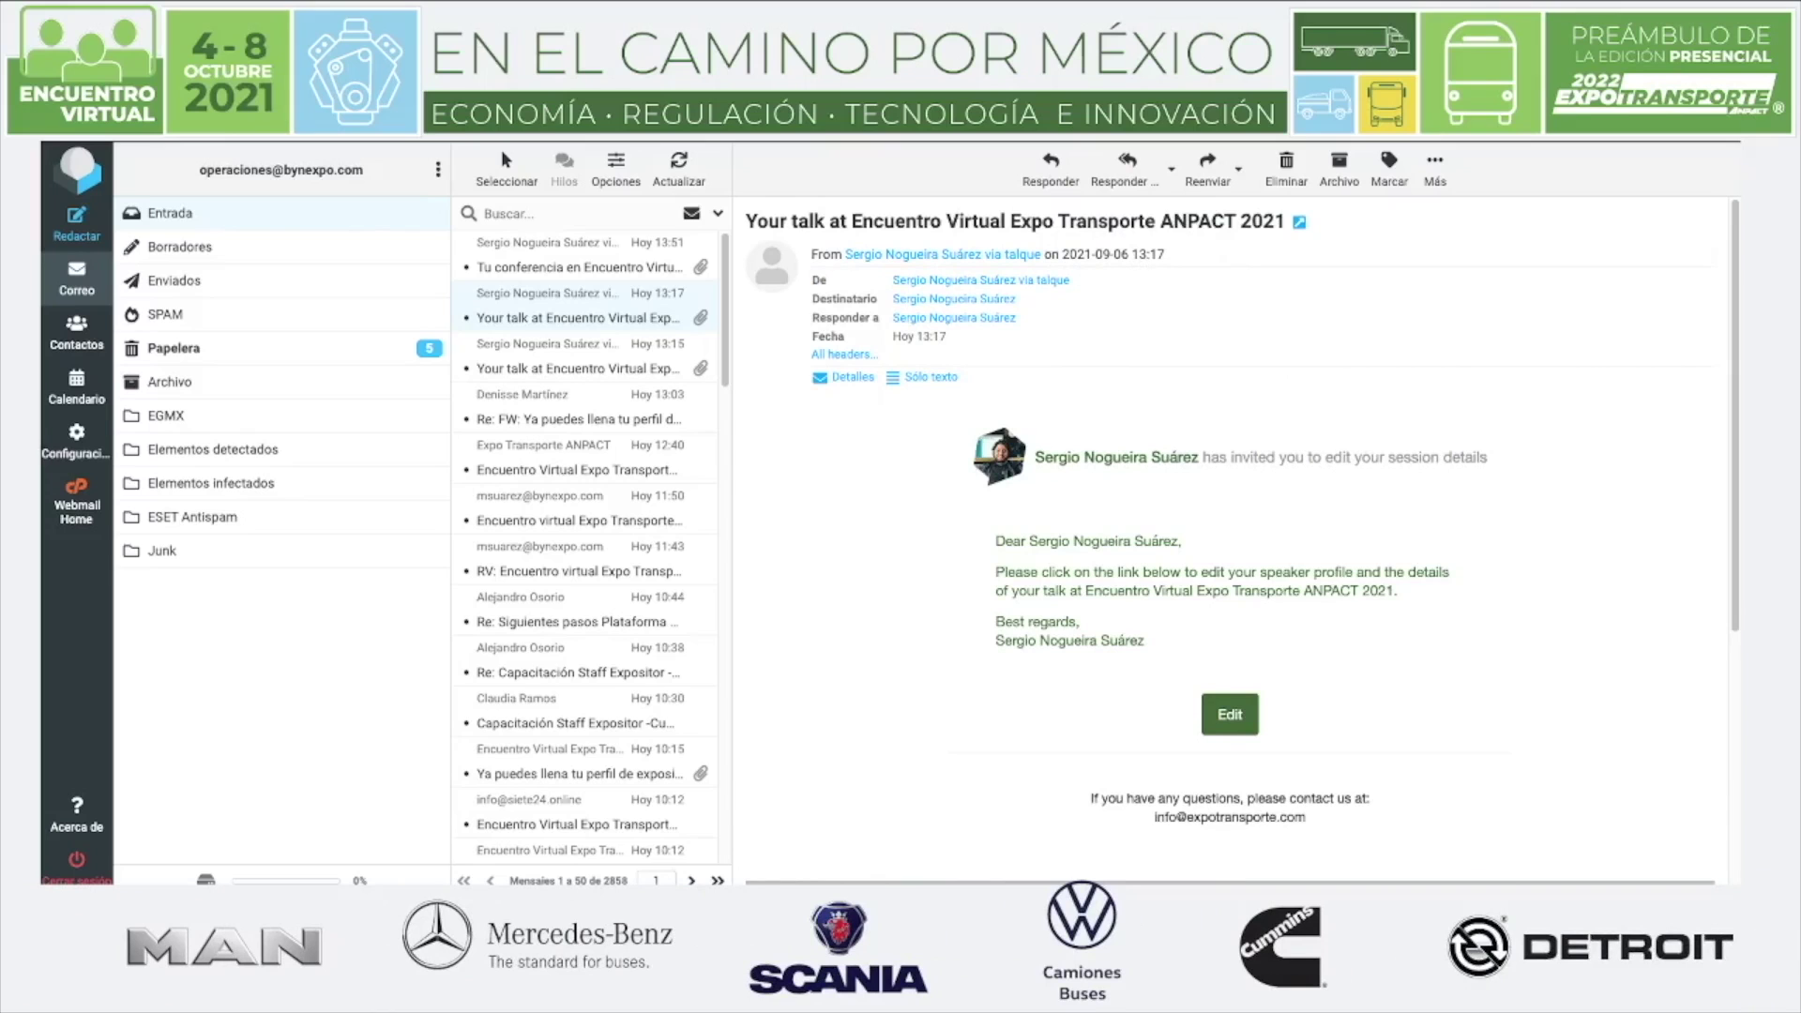
scroll(1229, 545, down, 1)
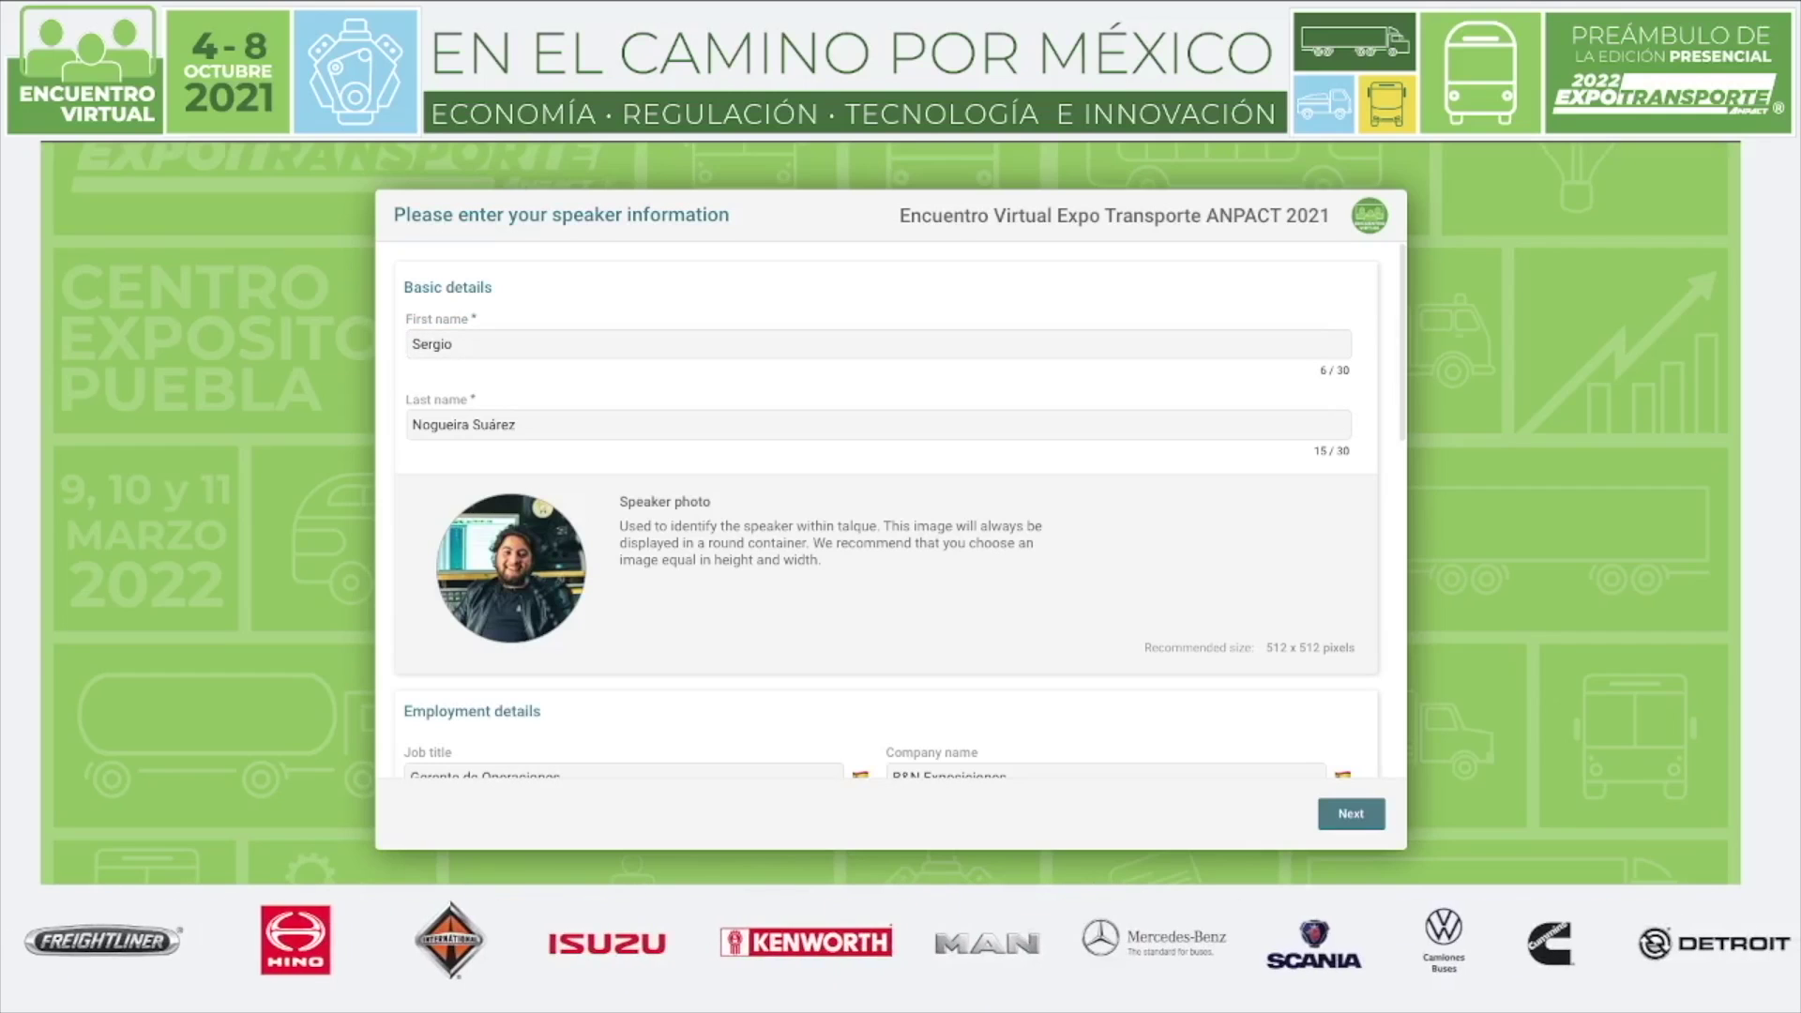
- Review the name, speaker photo and bilingual employment details in the speaker information form
scroll(887, 507, down, 3)
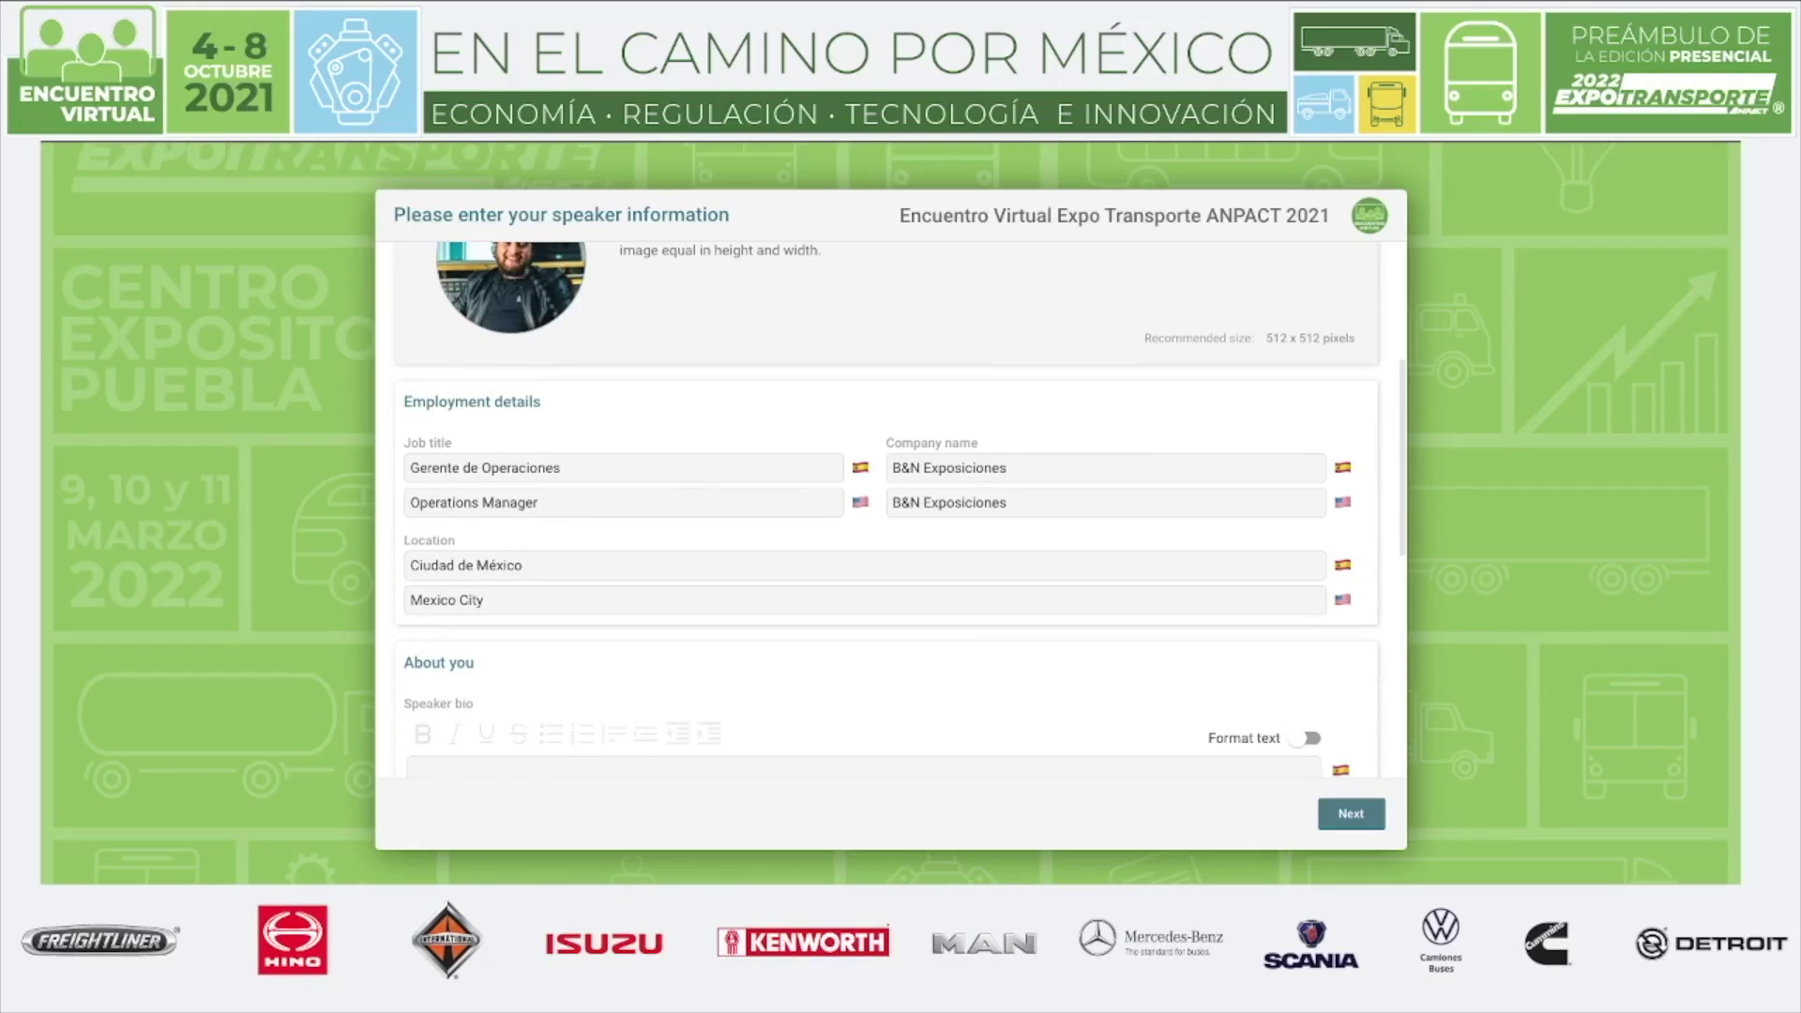
scroll(887, 507, up, 2)
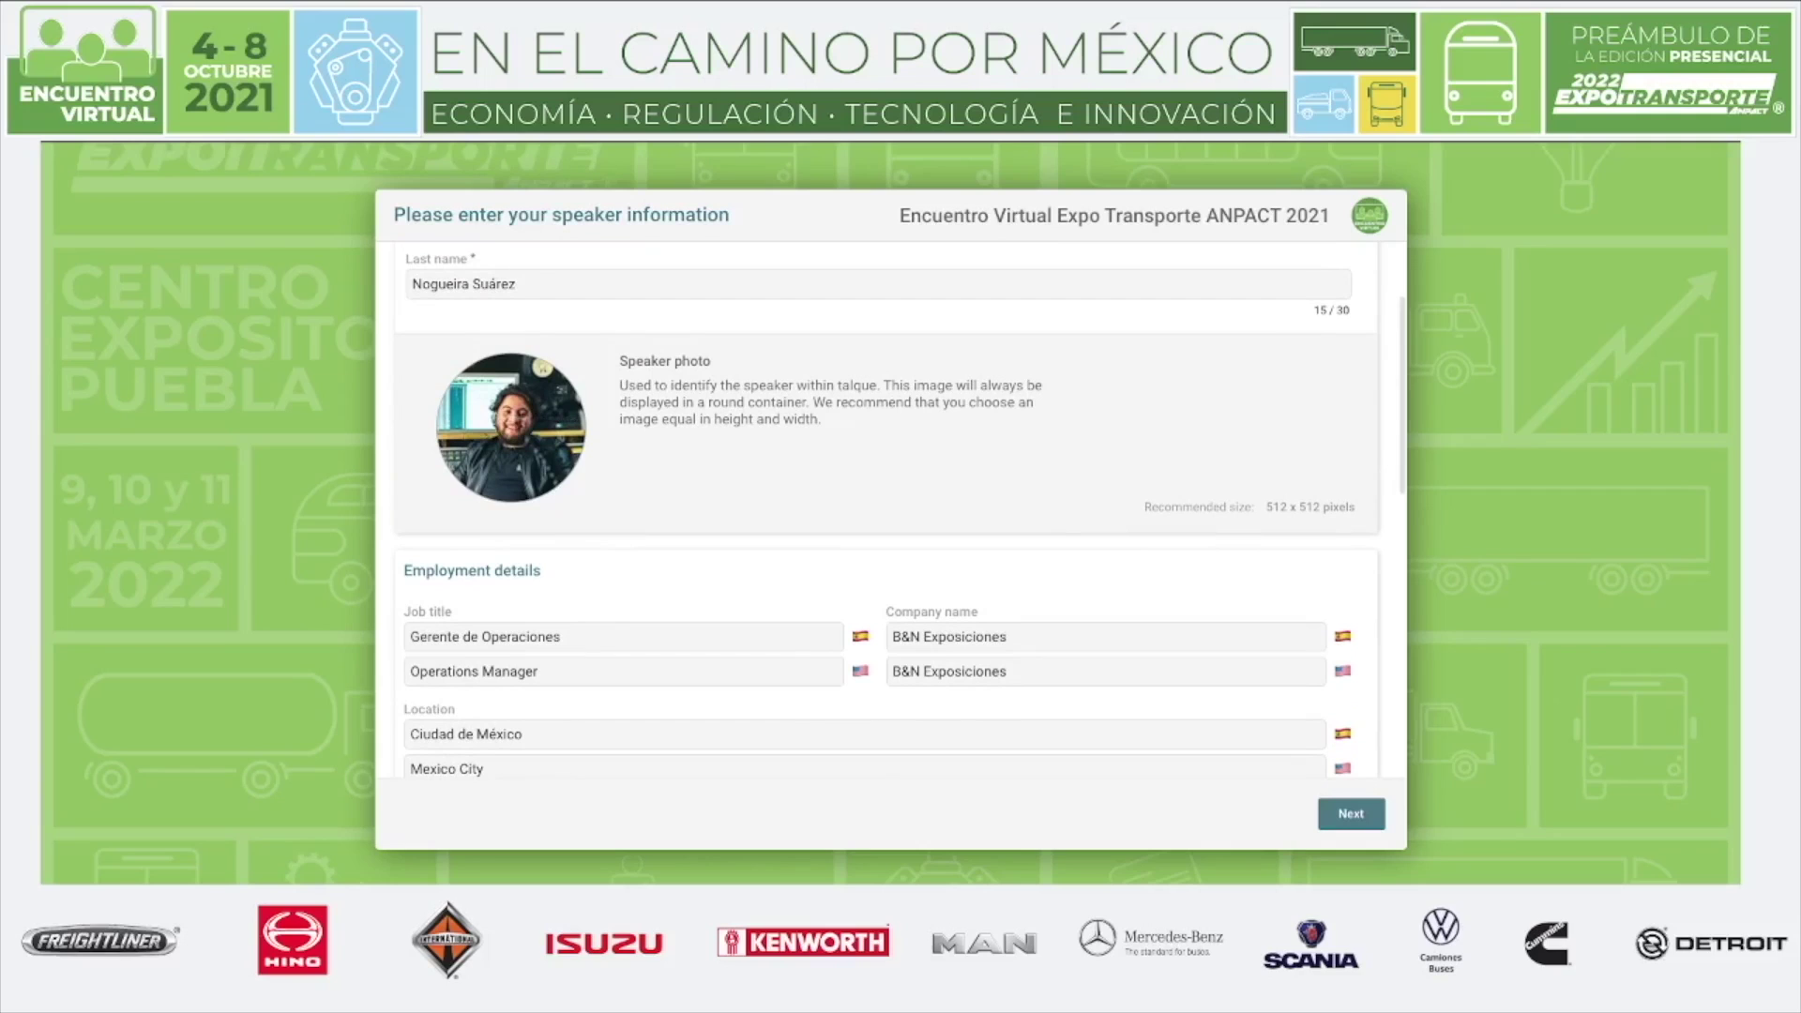
scroll(886, 506, down, 2)
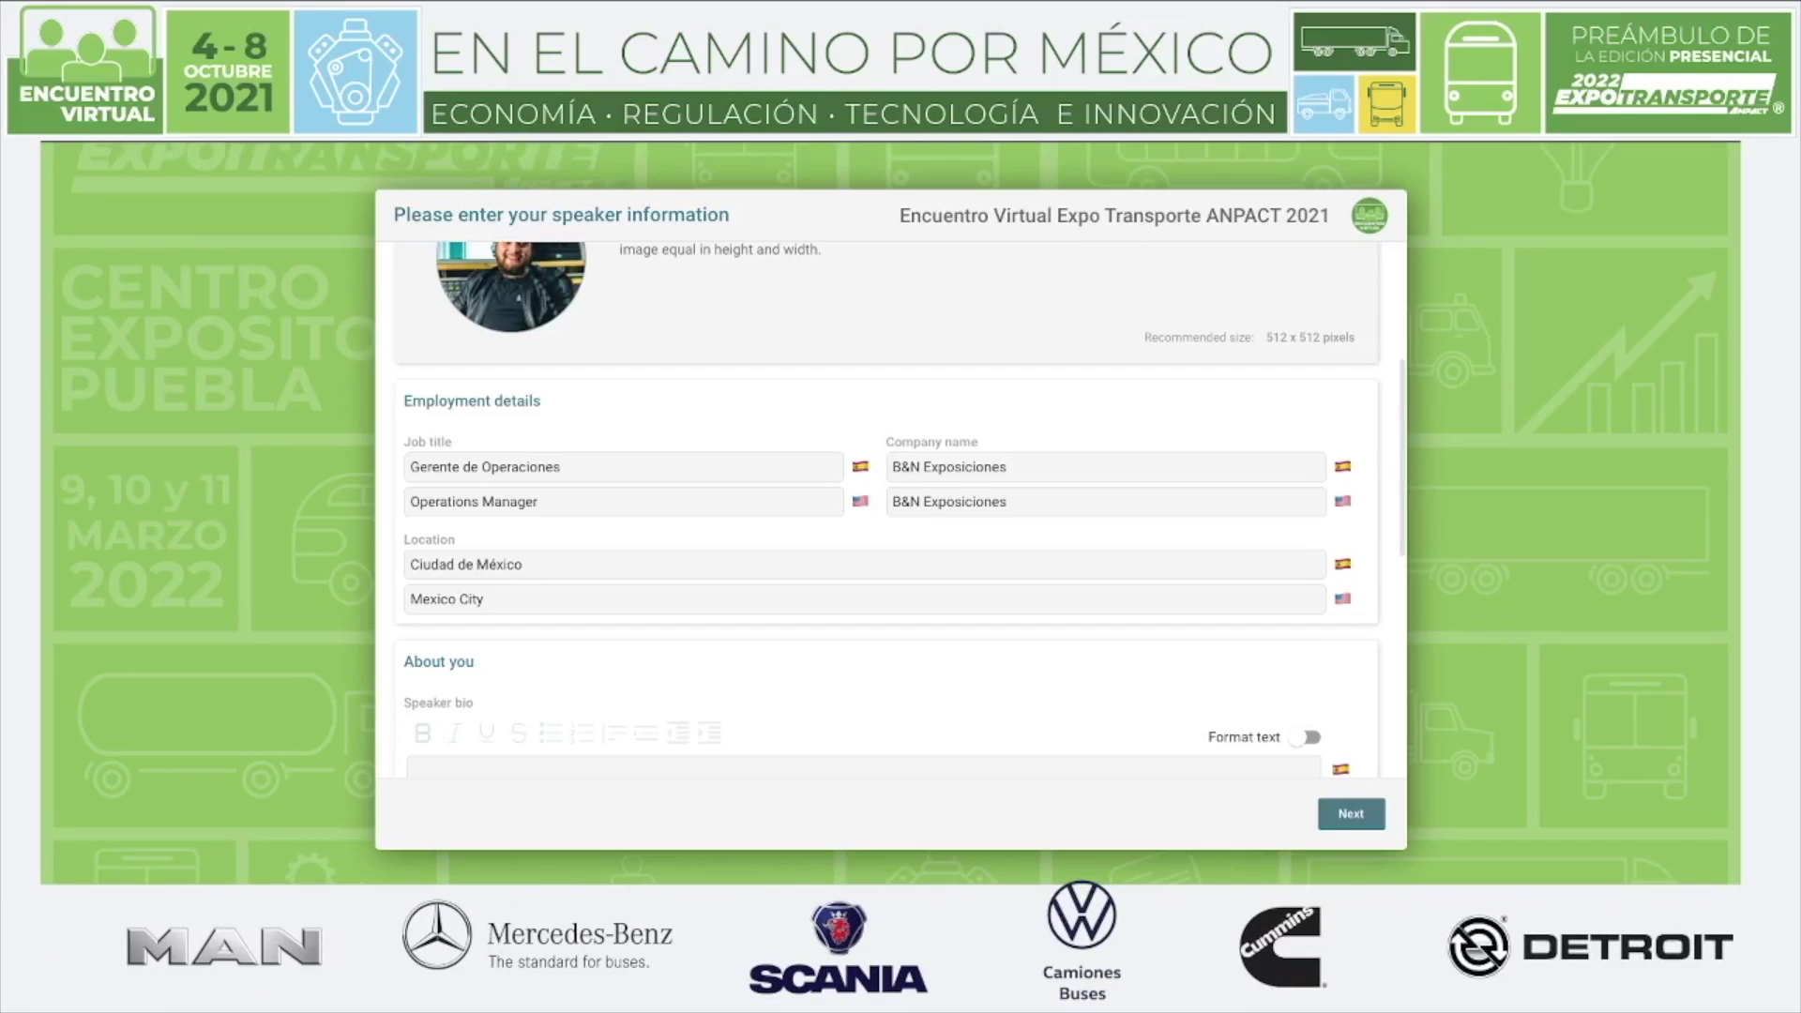
triple_click(965, 466)
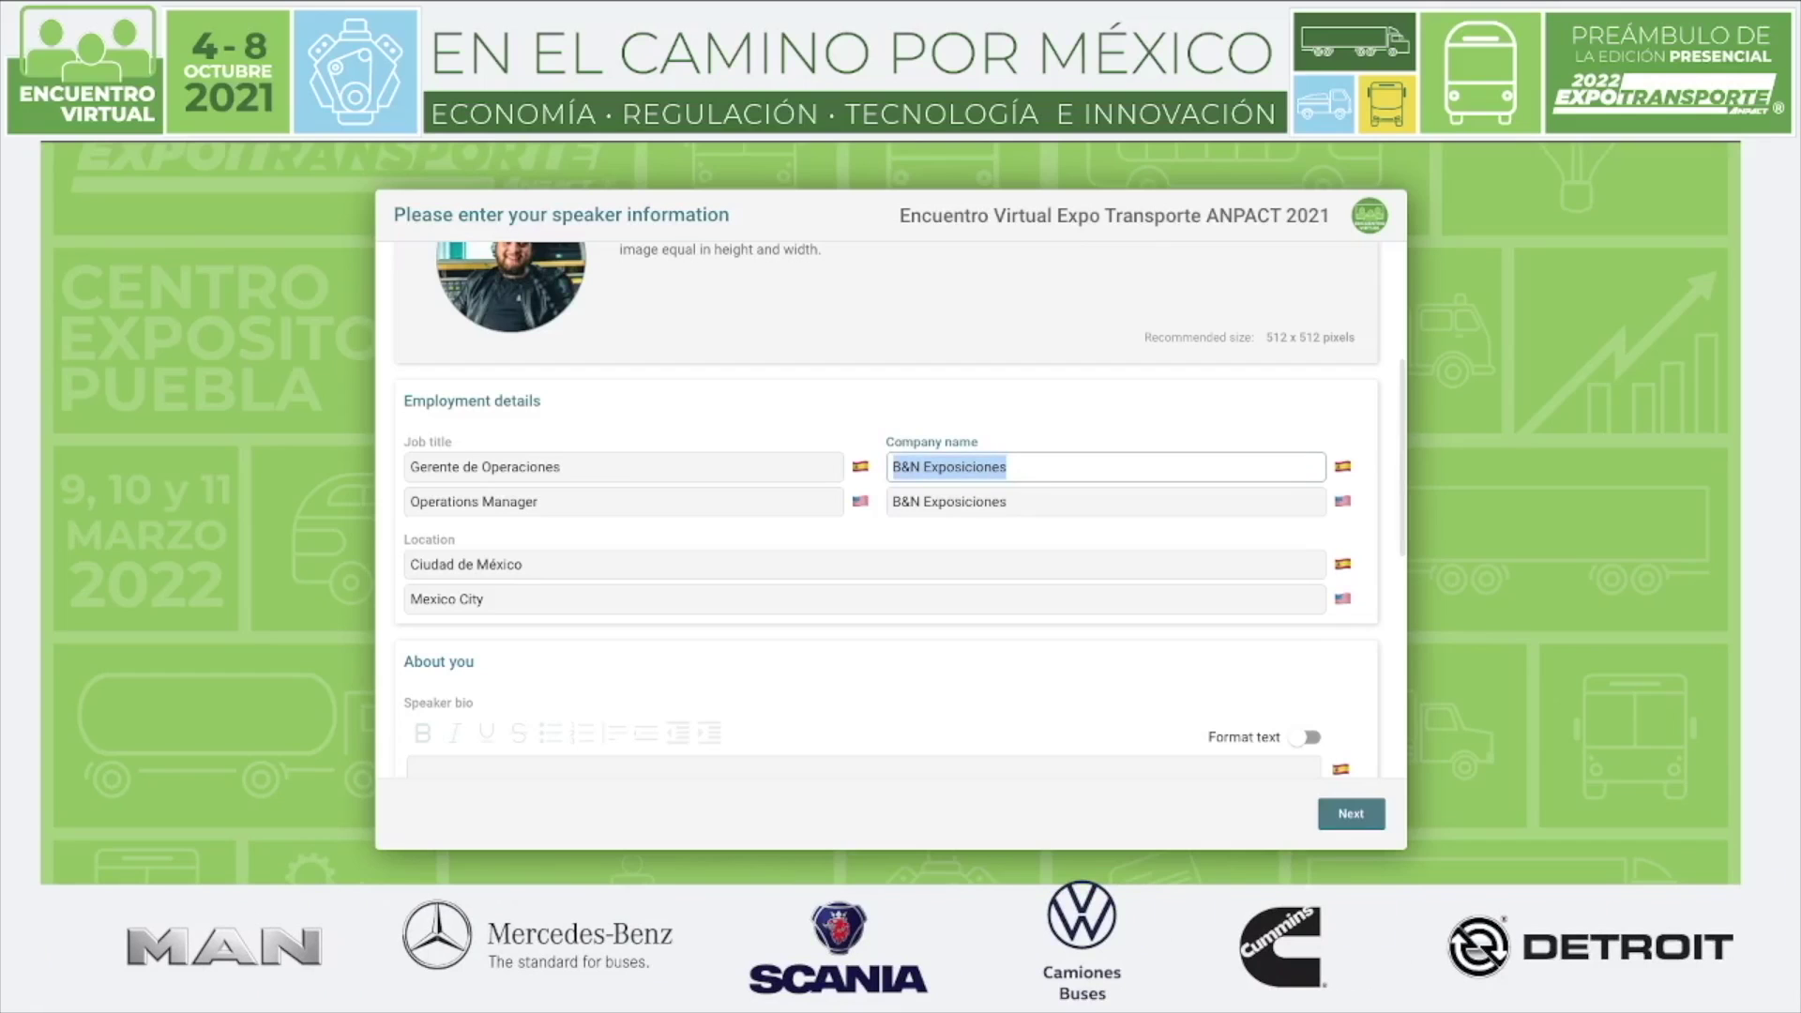
click(1006, 502)
scroll(891, 507, up, 5)
scroll(887, 522, down, 5)
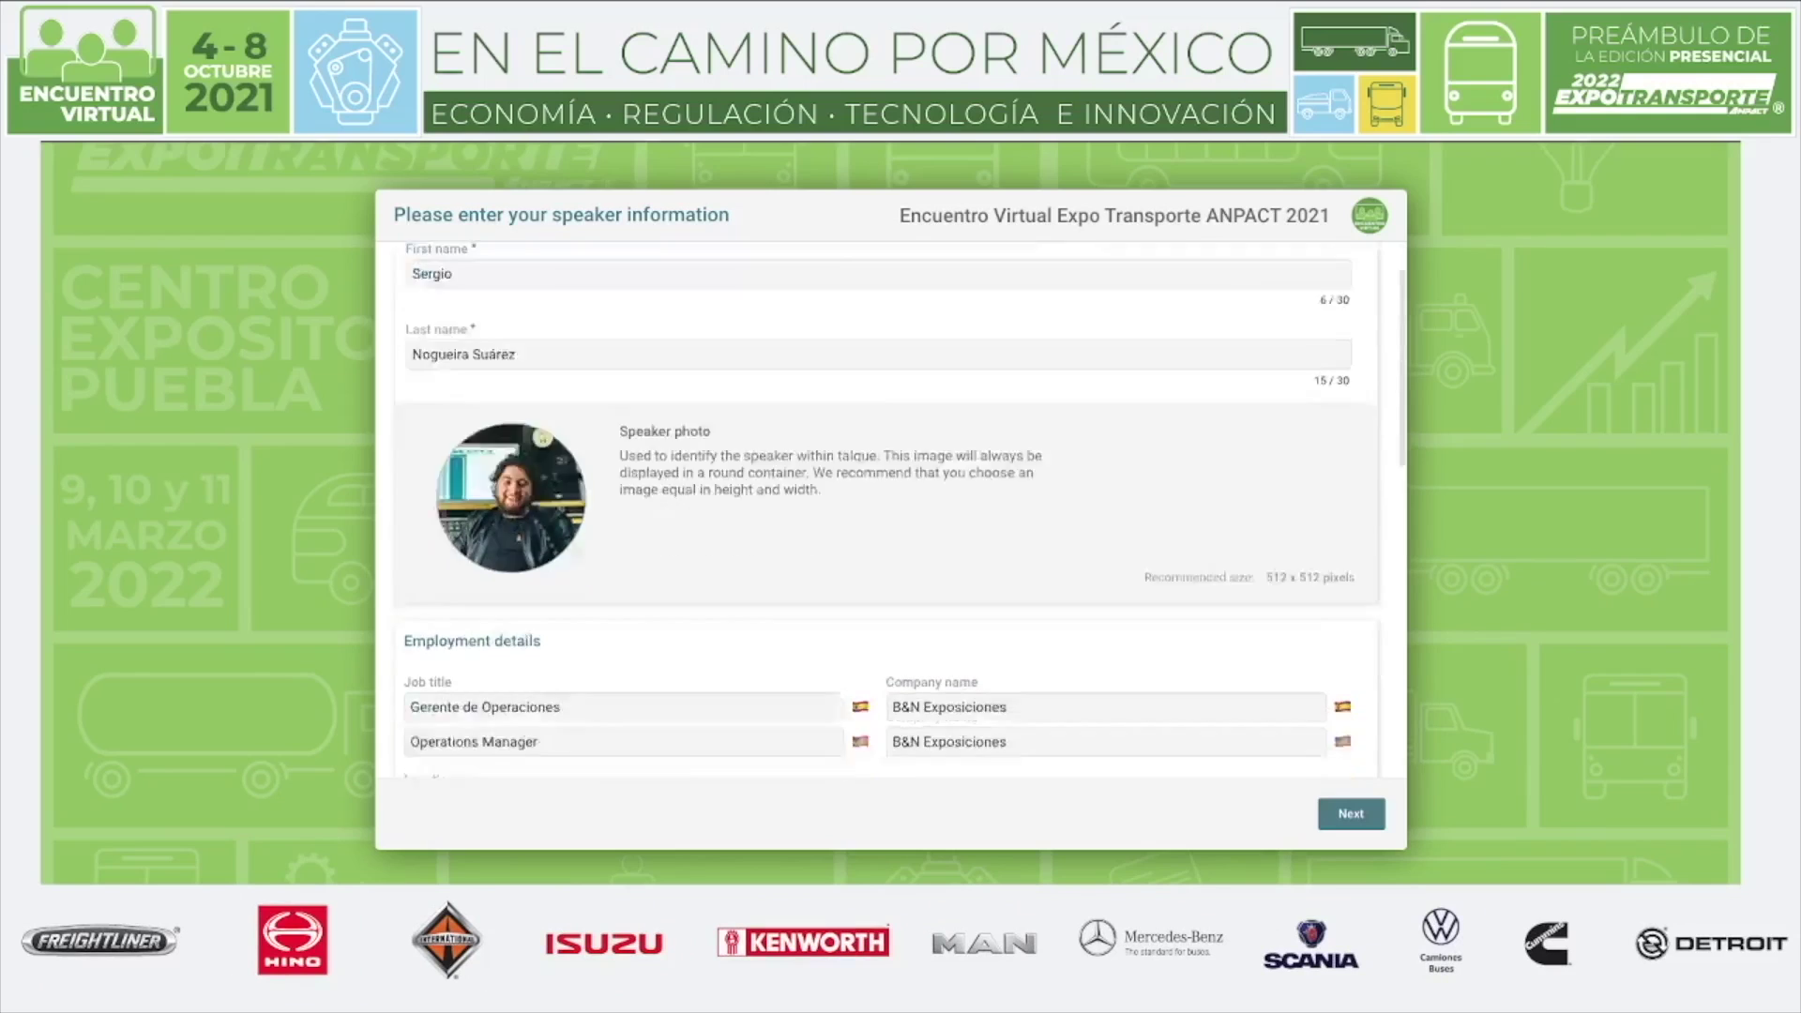
- Examine the Spanish speaker bio field and its English translation field in the About you section
click(415, 509)
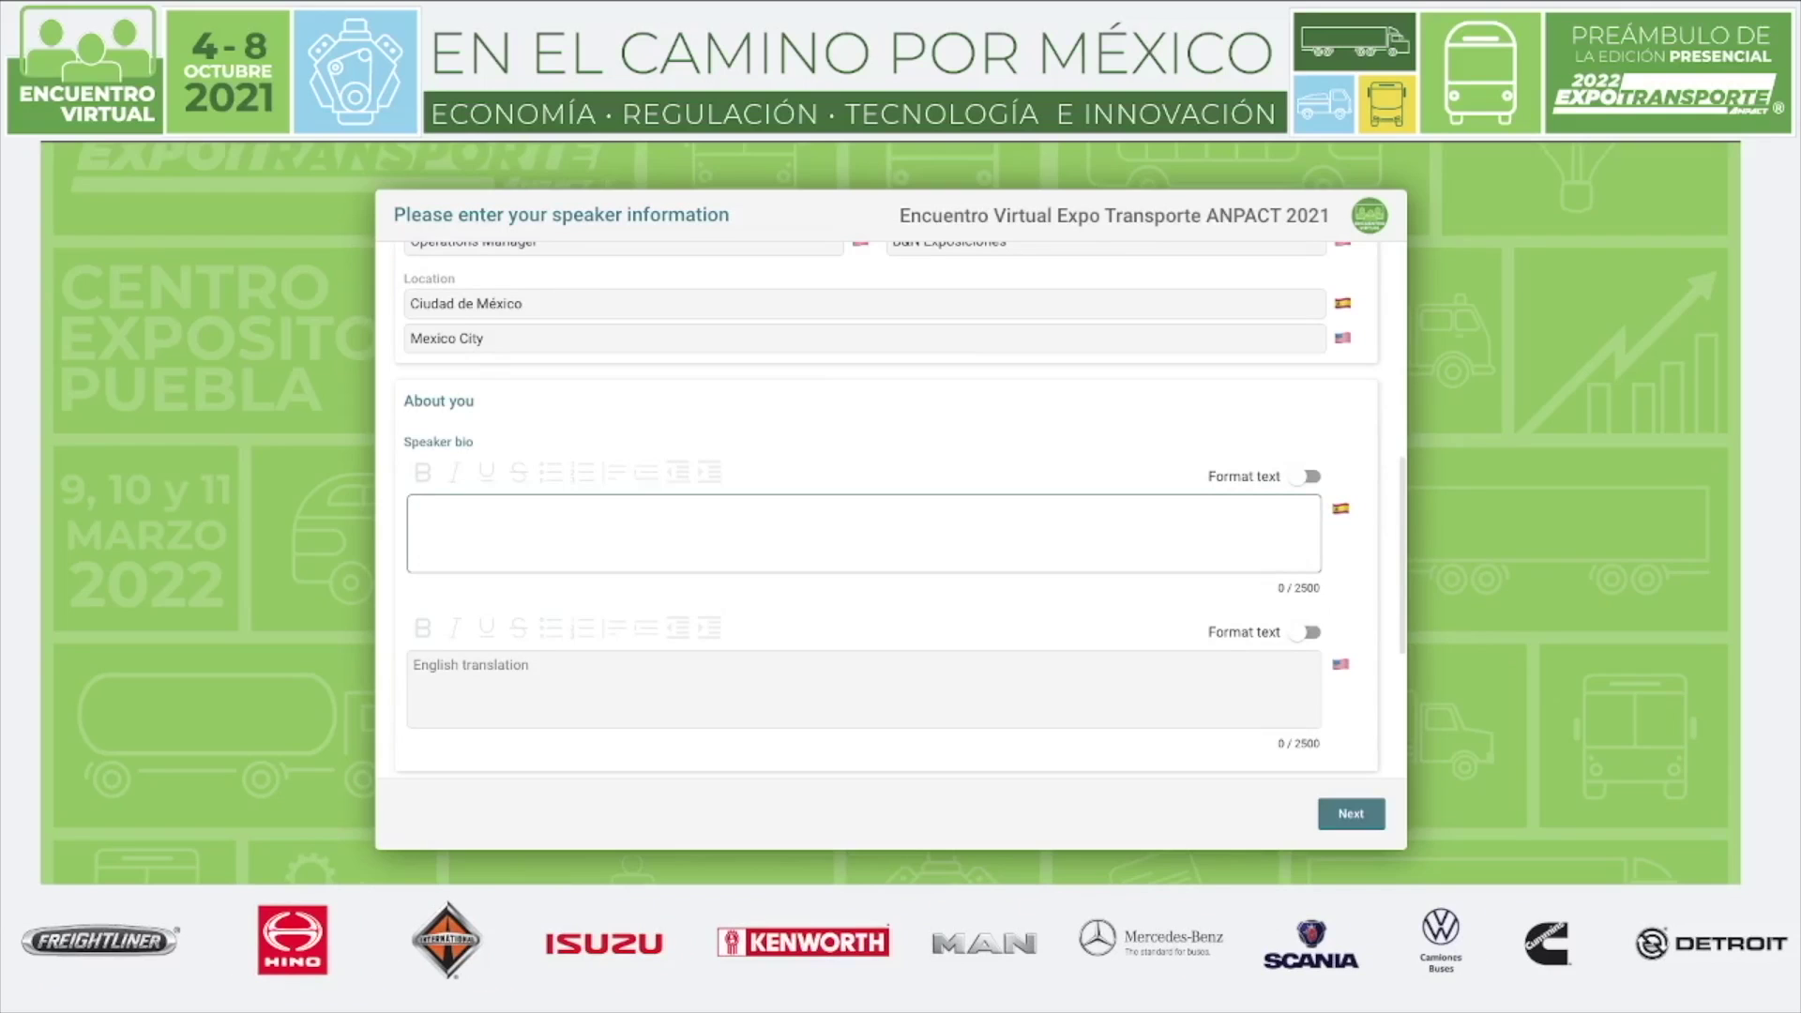
click(415, 665)
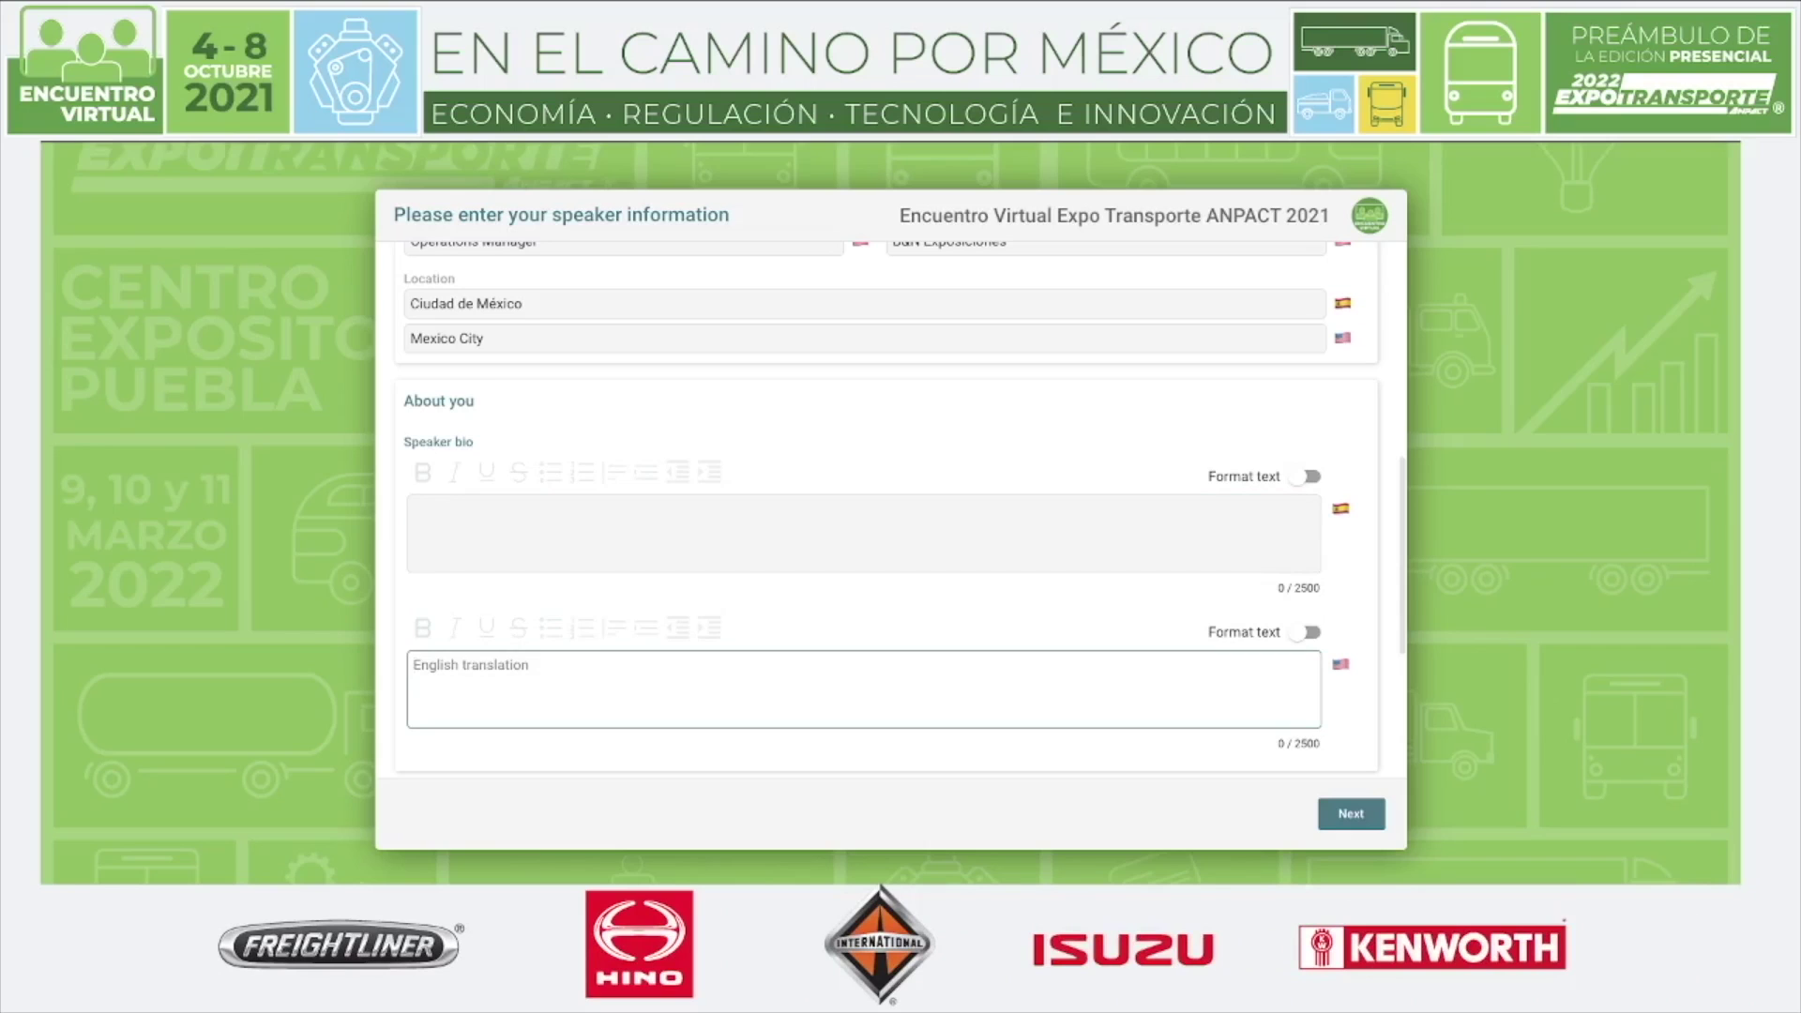
scroll(891, 506, up, 2)
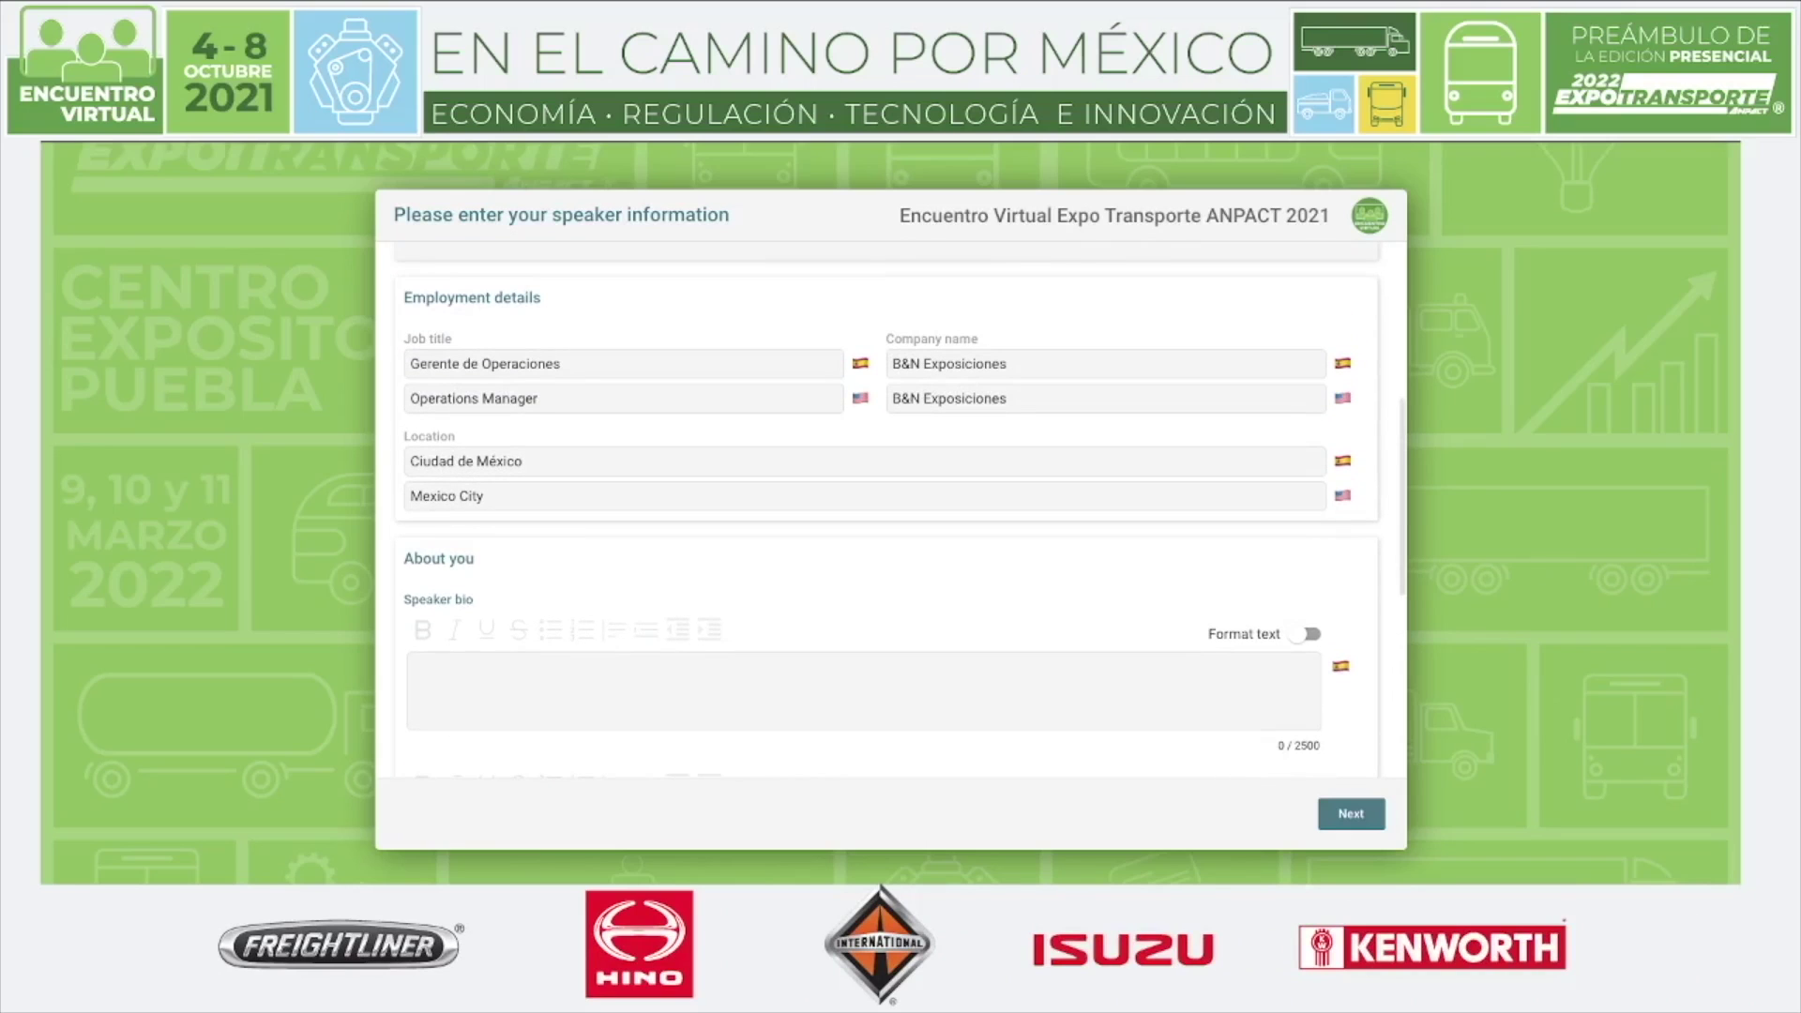
scroll(891, 507, down, 2)
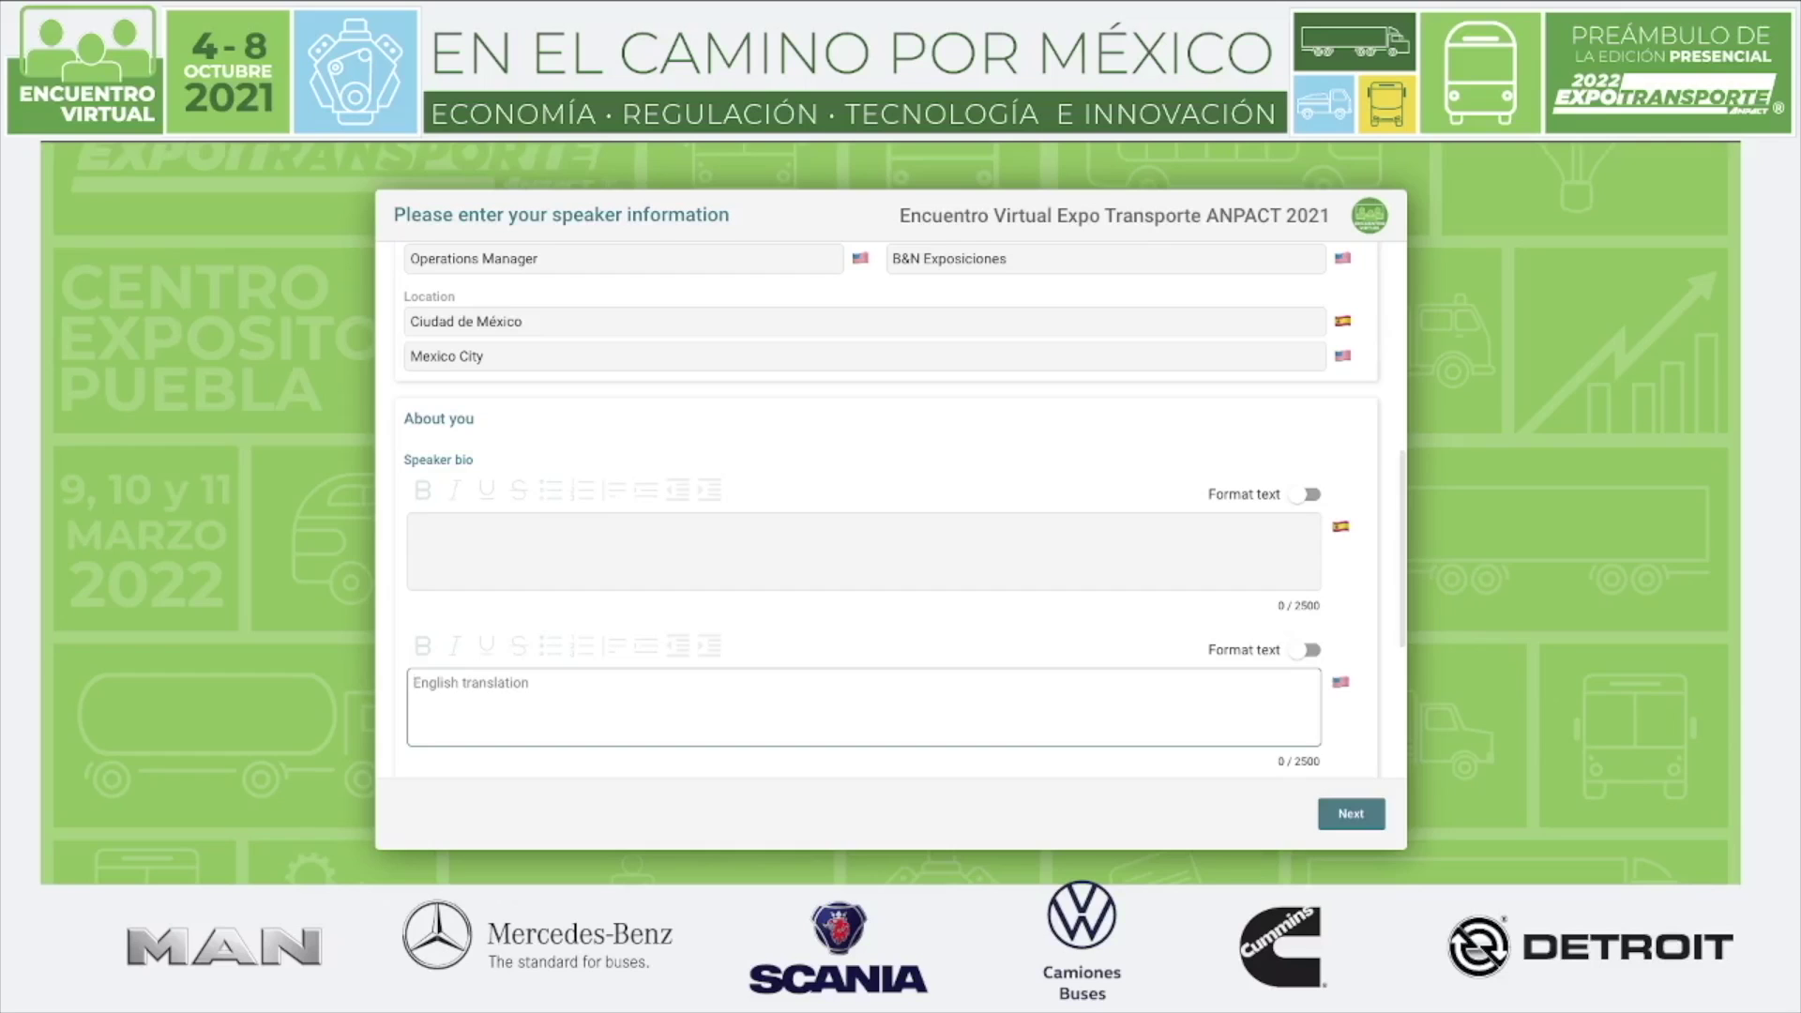
scroll(891, 507, down, 1)
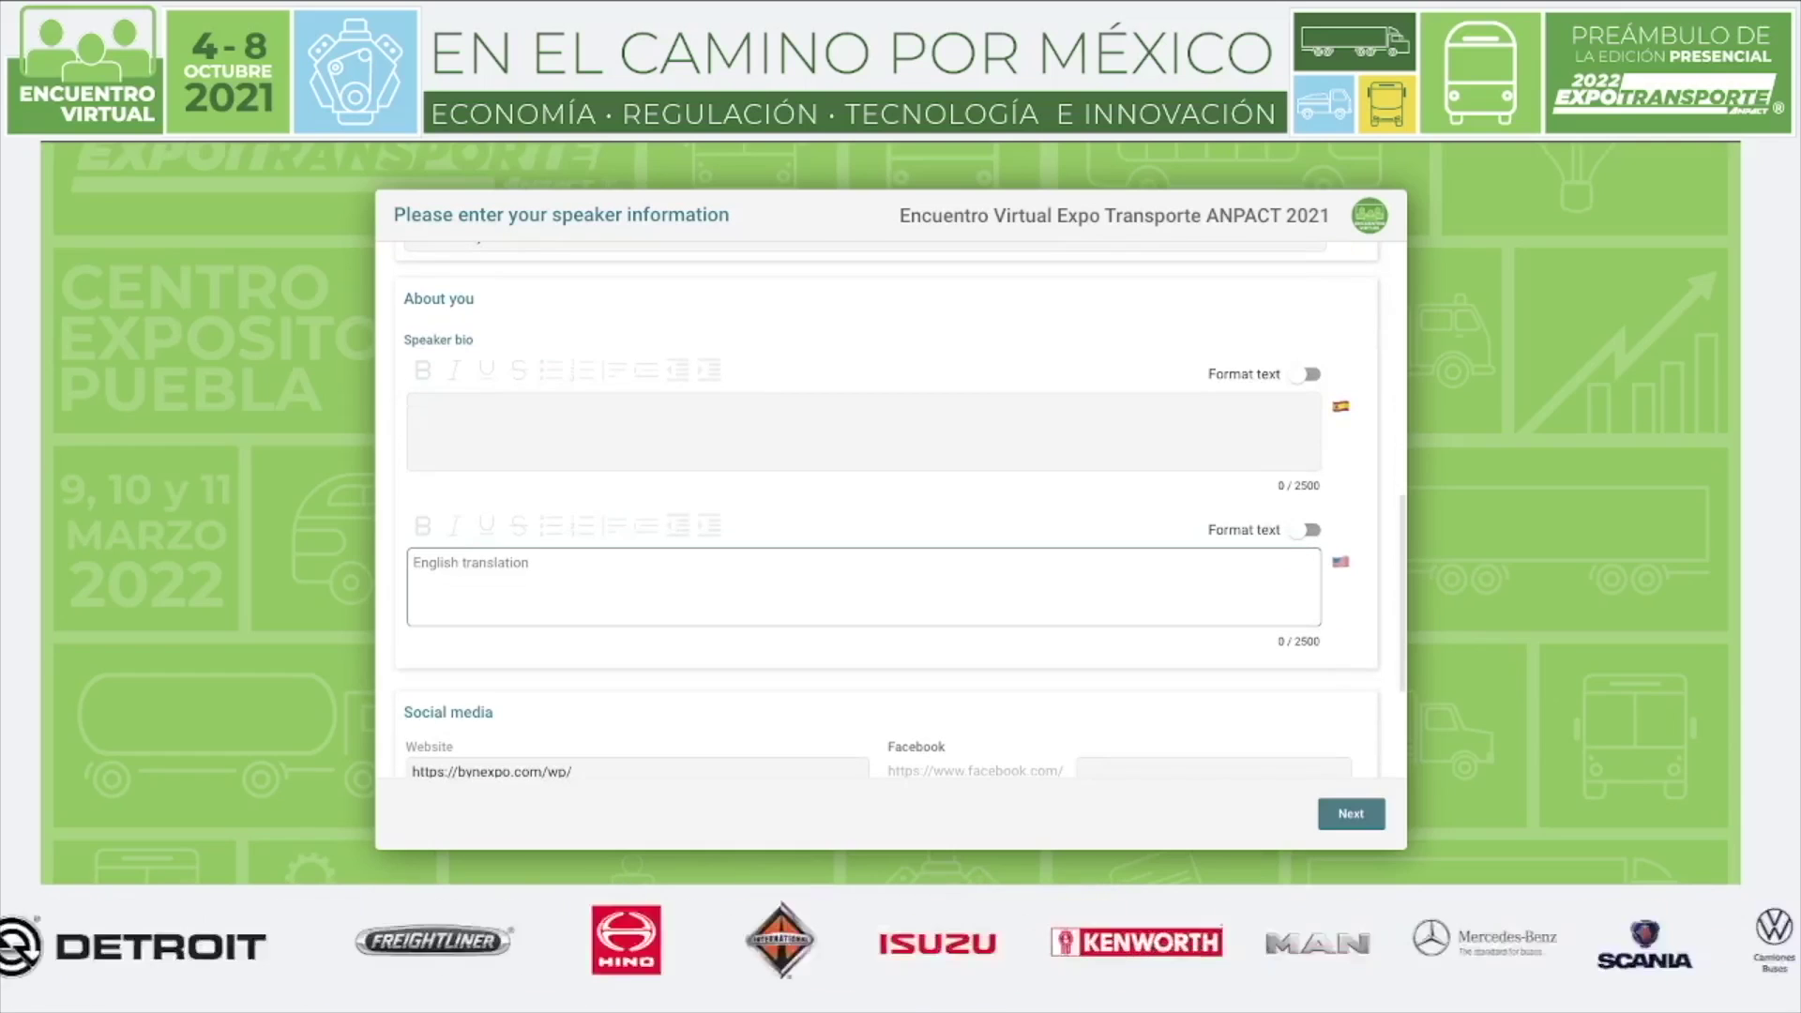
- Check the social media fields, including Facebook, and continue to the talk information page
scroll(892, 507, down, 2)
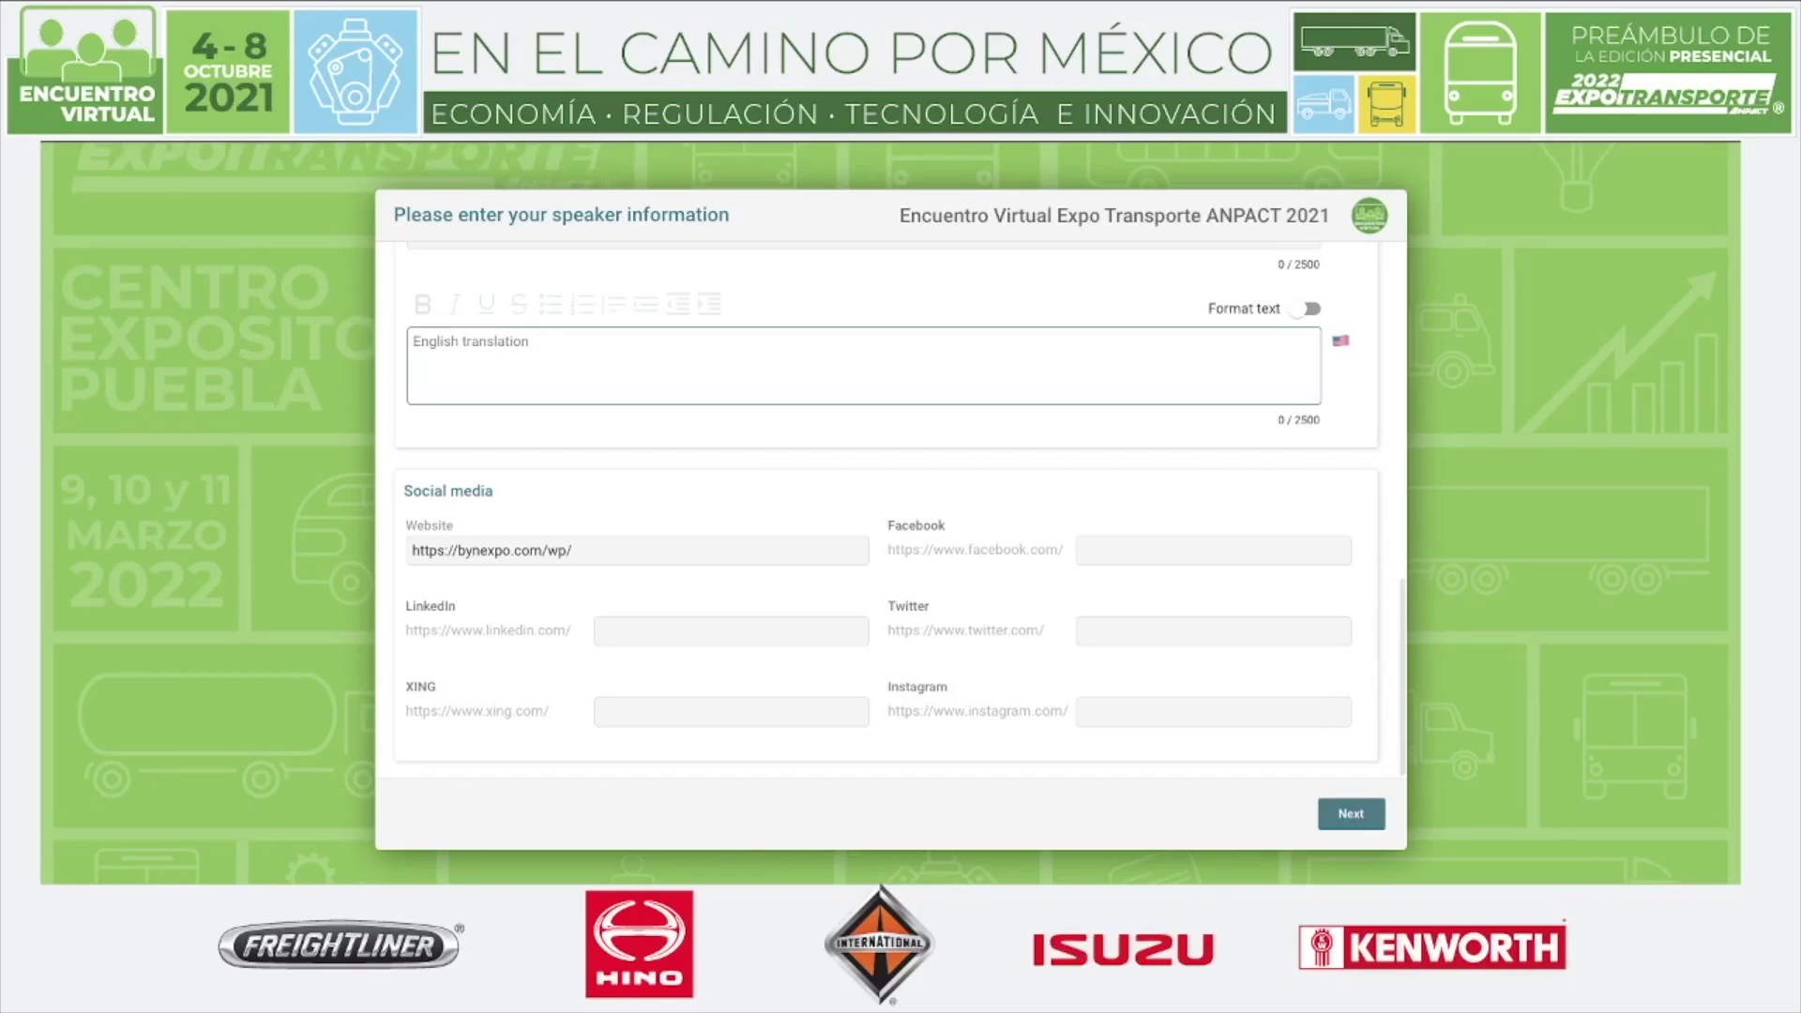
click(1083, 550)
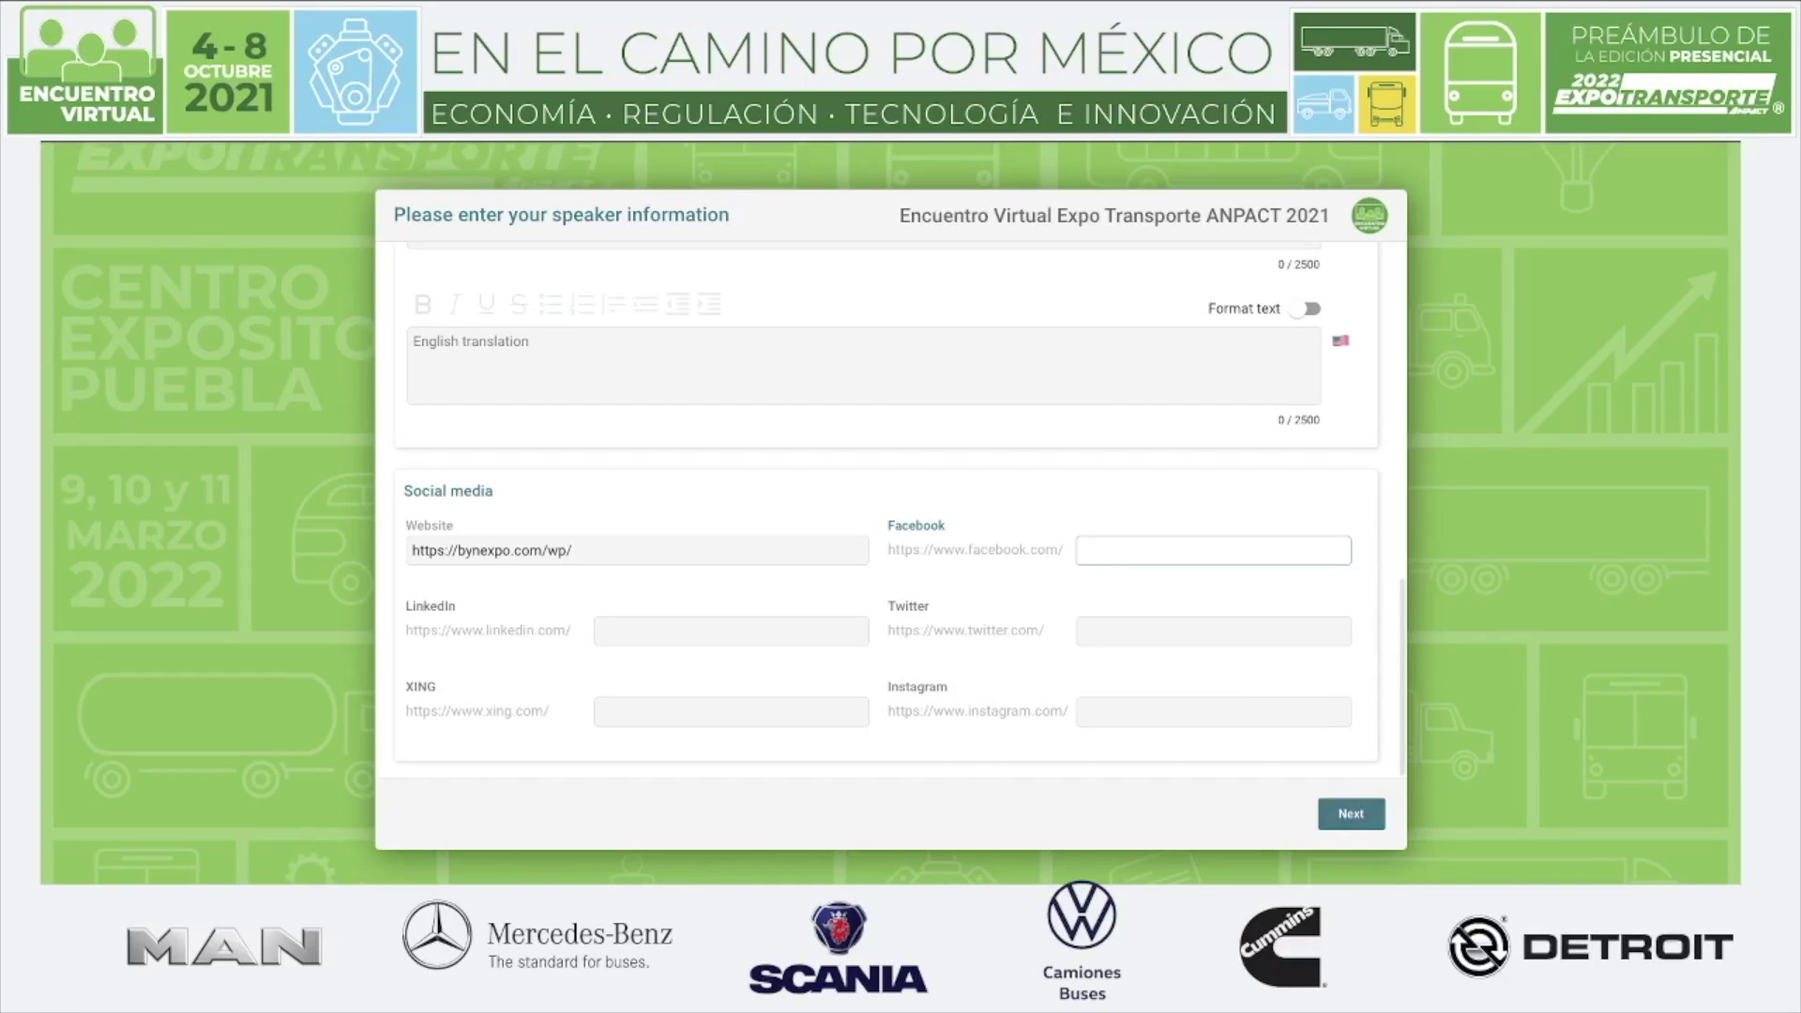
click(1350, 814)
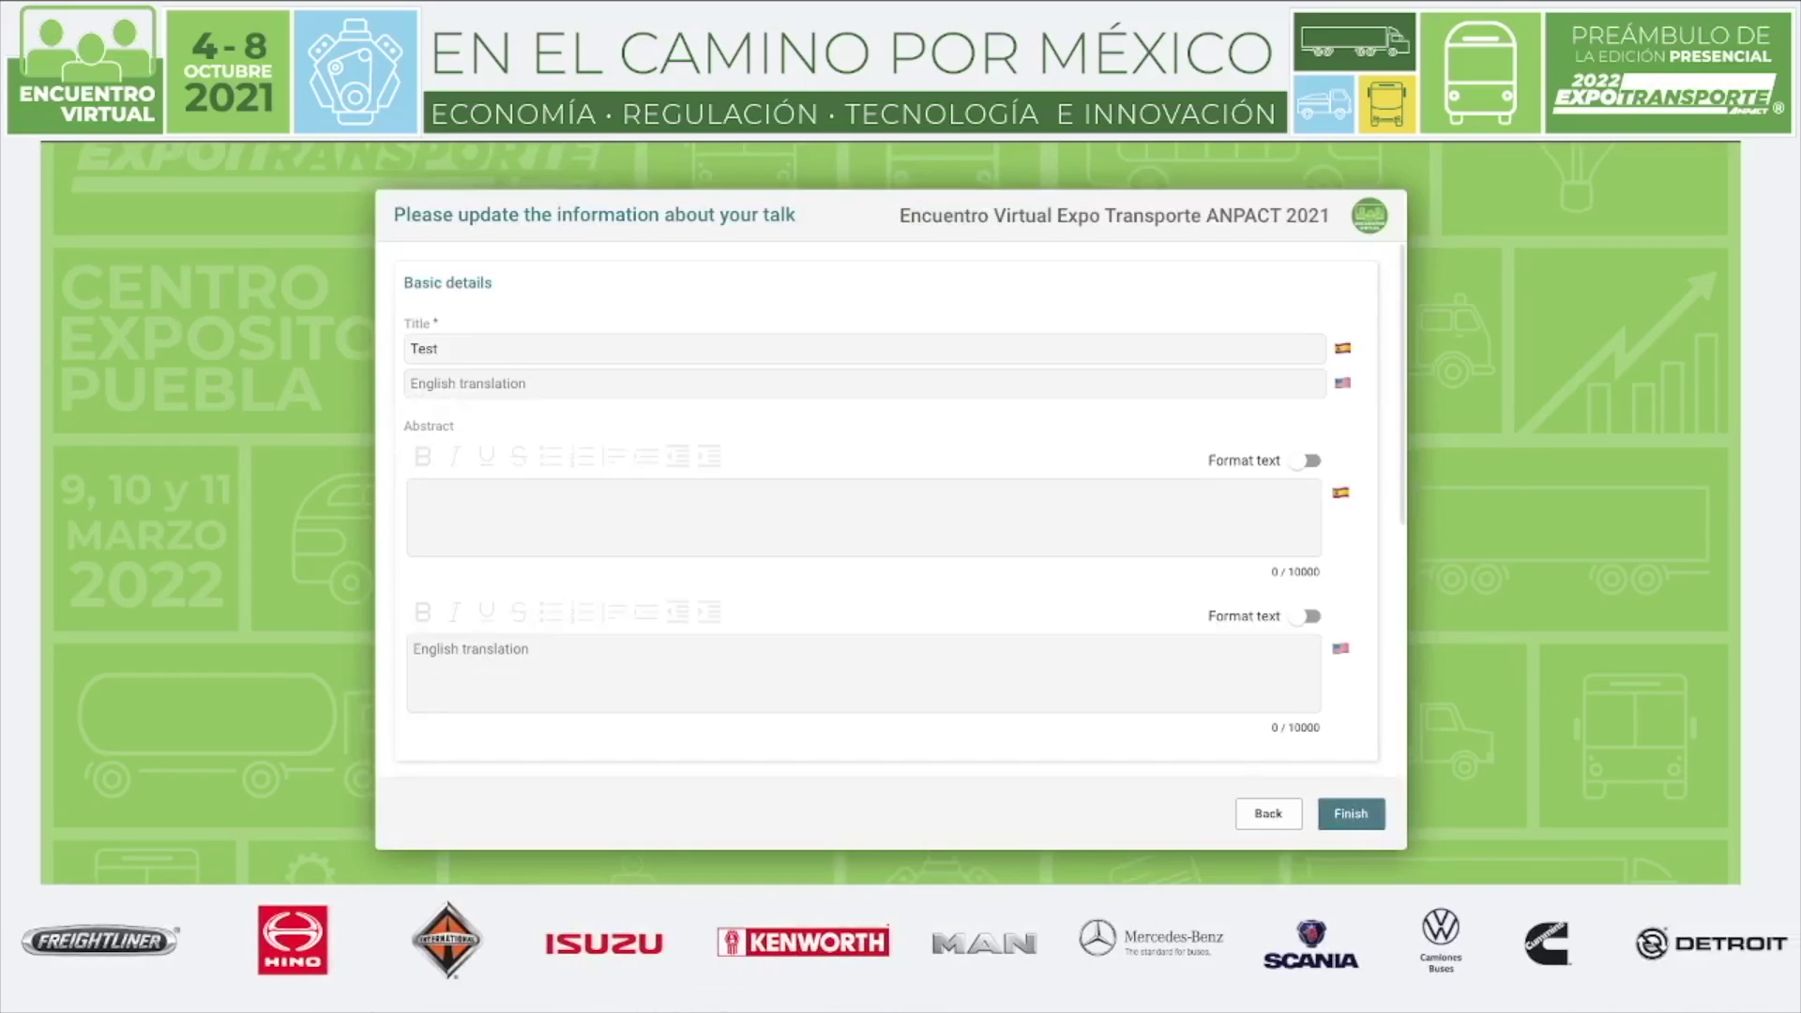
- Examine the talk's title, its English translation field and the Spanish abstract field
drag(796, 215, 394, 214)
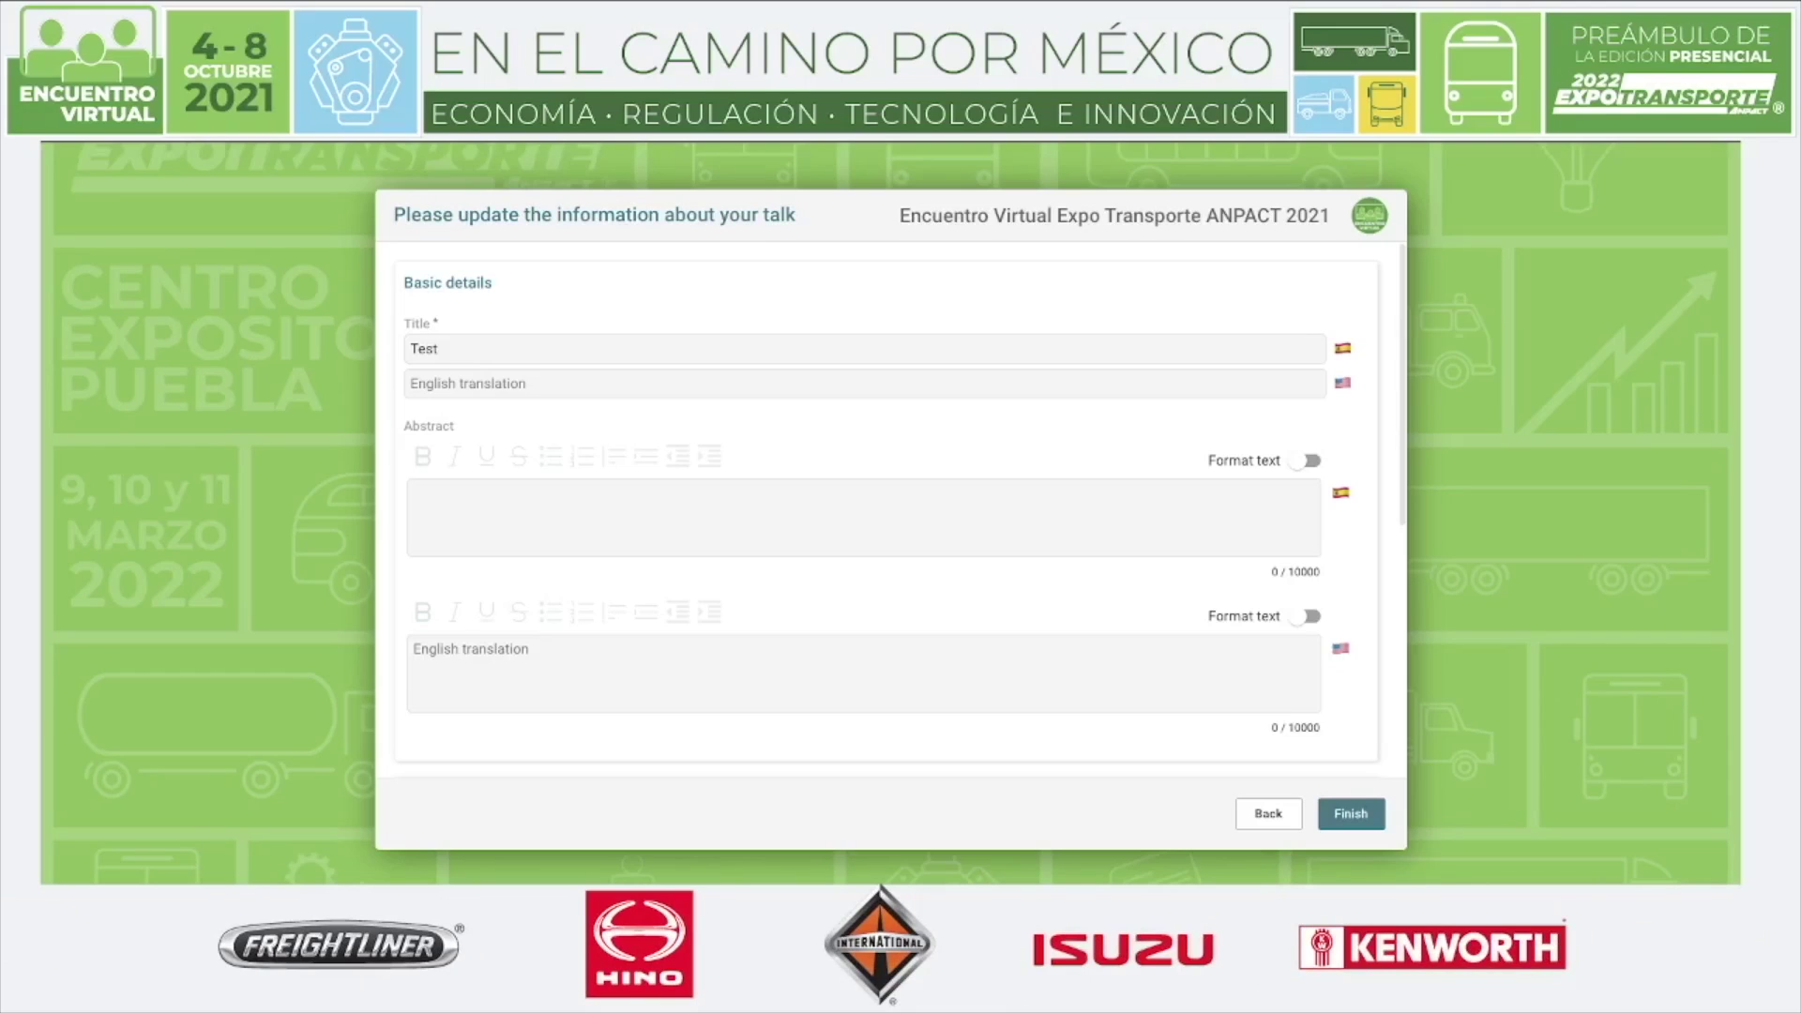
click(438, 349)
double_click(438, 348)
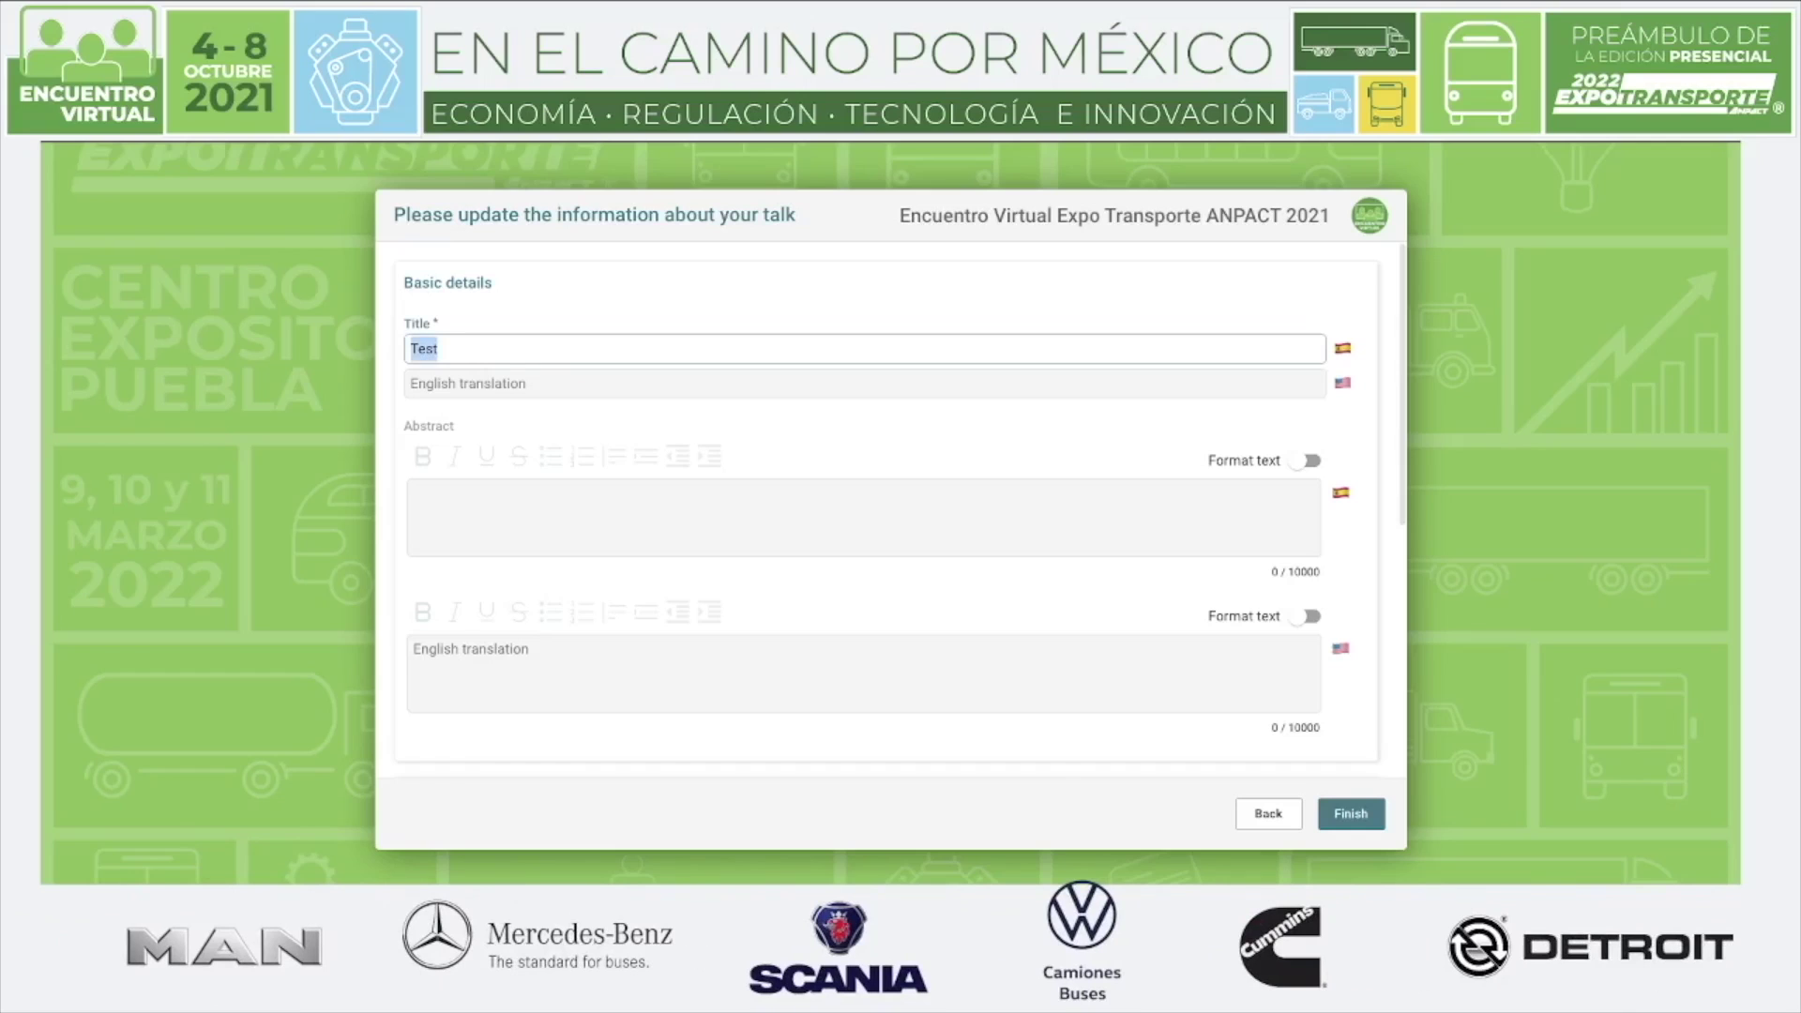
click(411, 383)
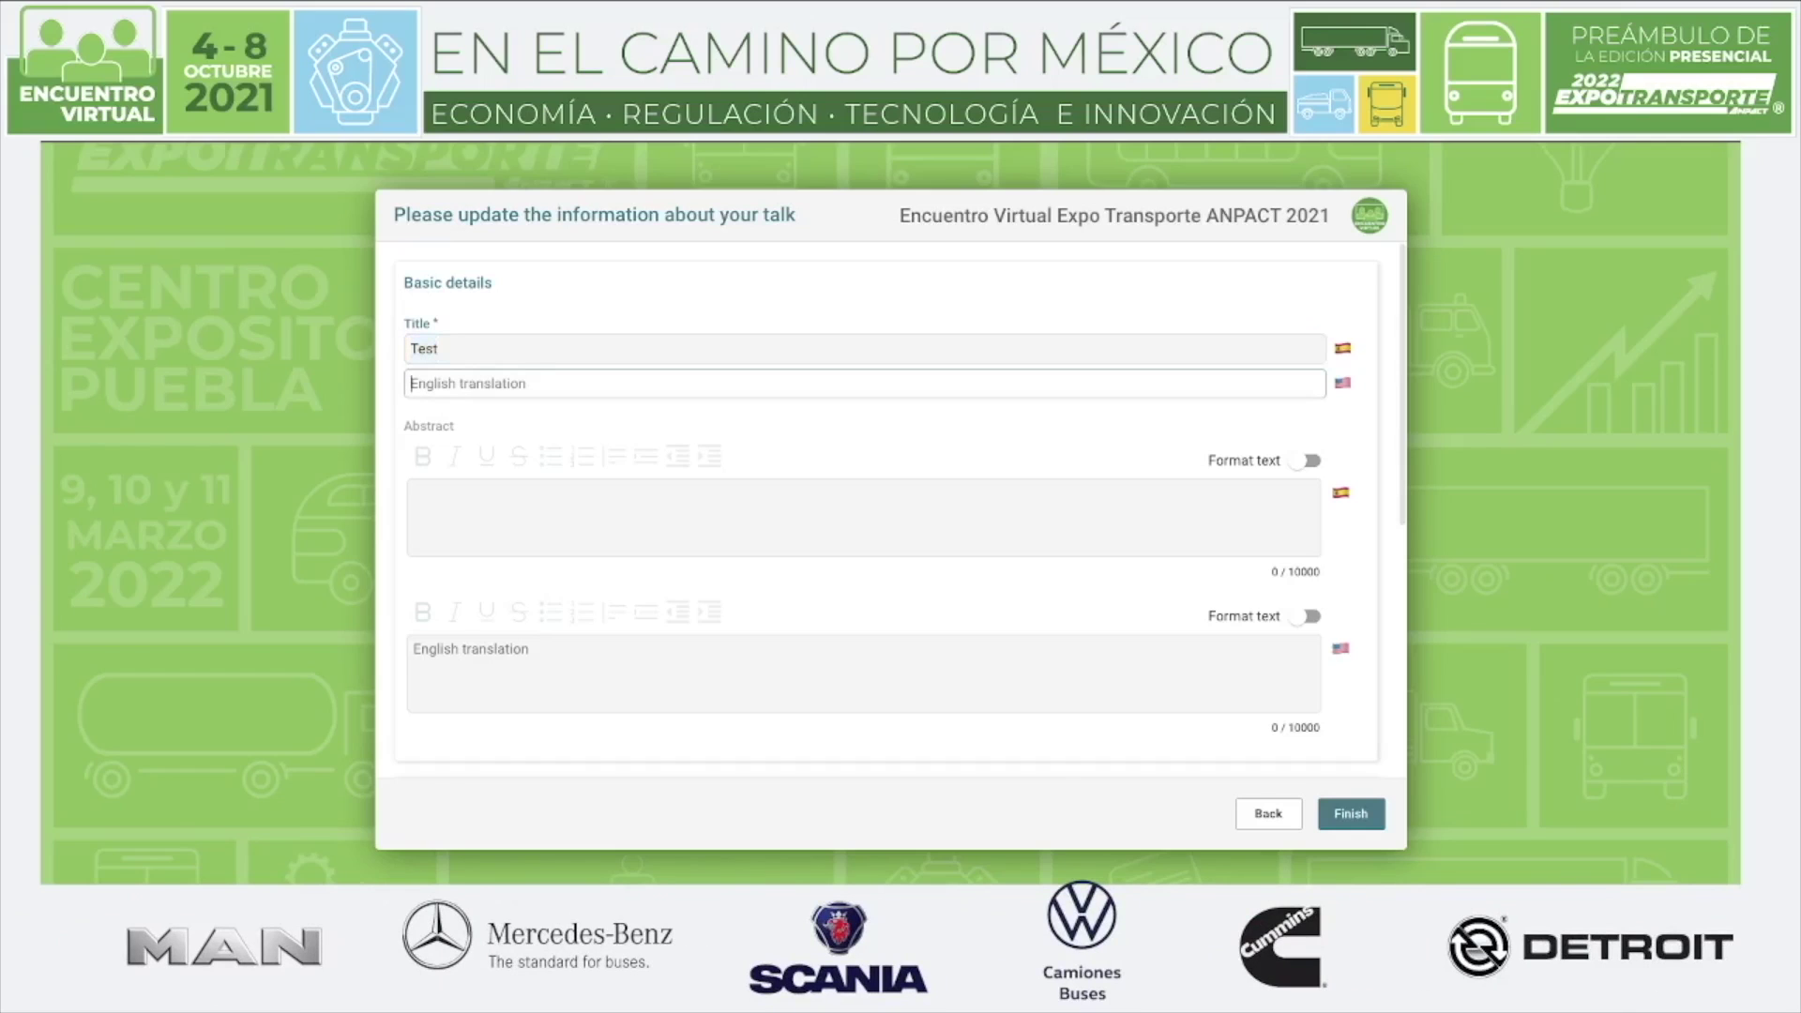
scroll(889, 510, down, 2)
click(413, 323)
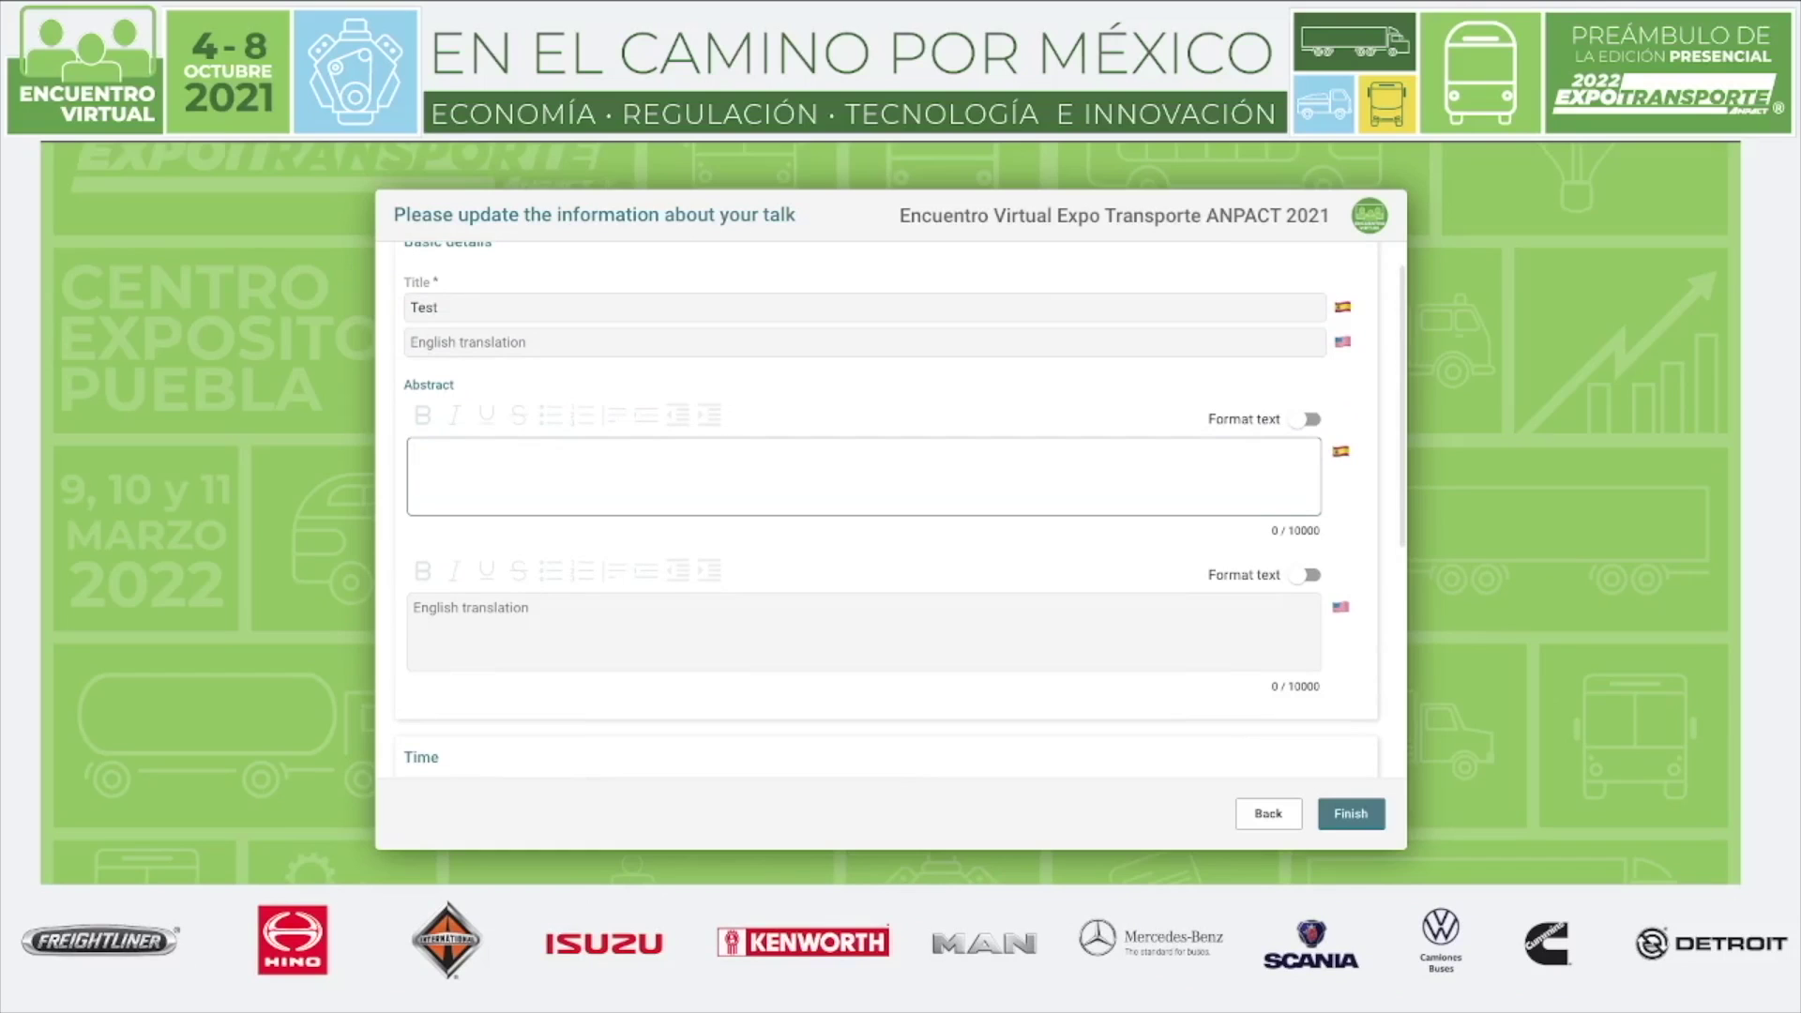
- Review the talk's schedule, location and teaser image sections
scroll(889, 507, down, 1)
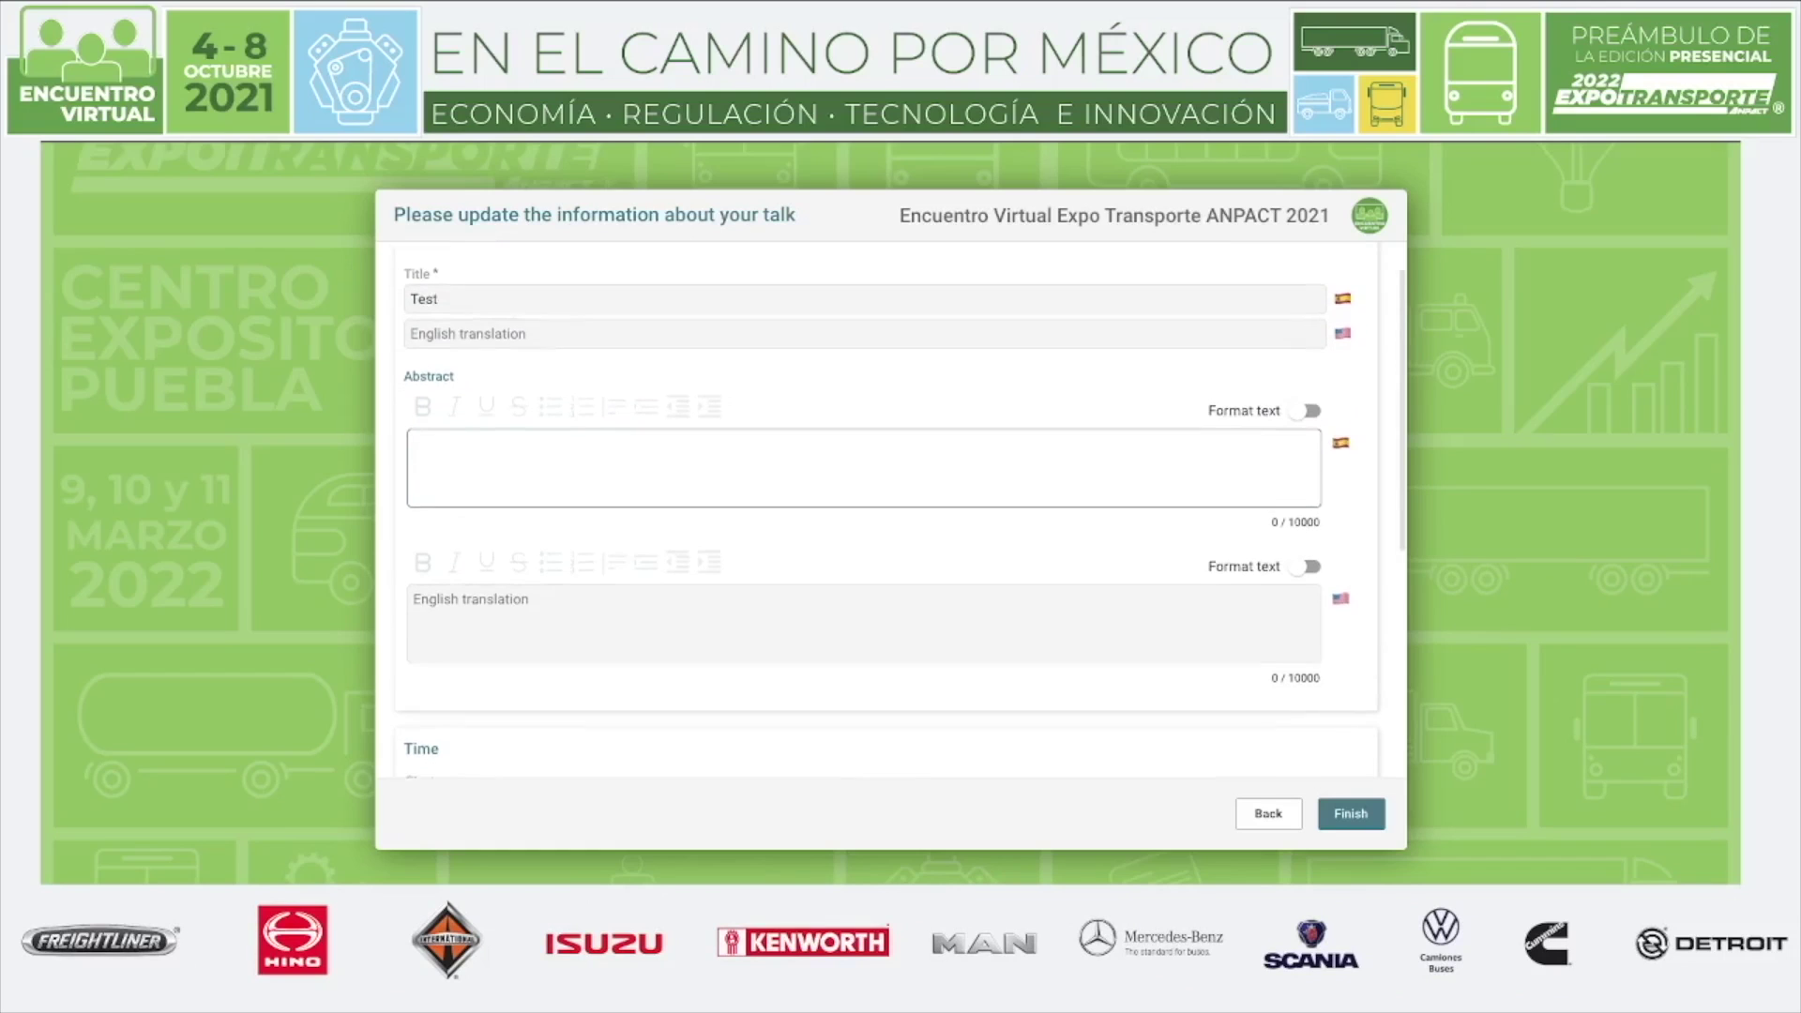
scroll(901, 512, down, 1)
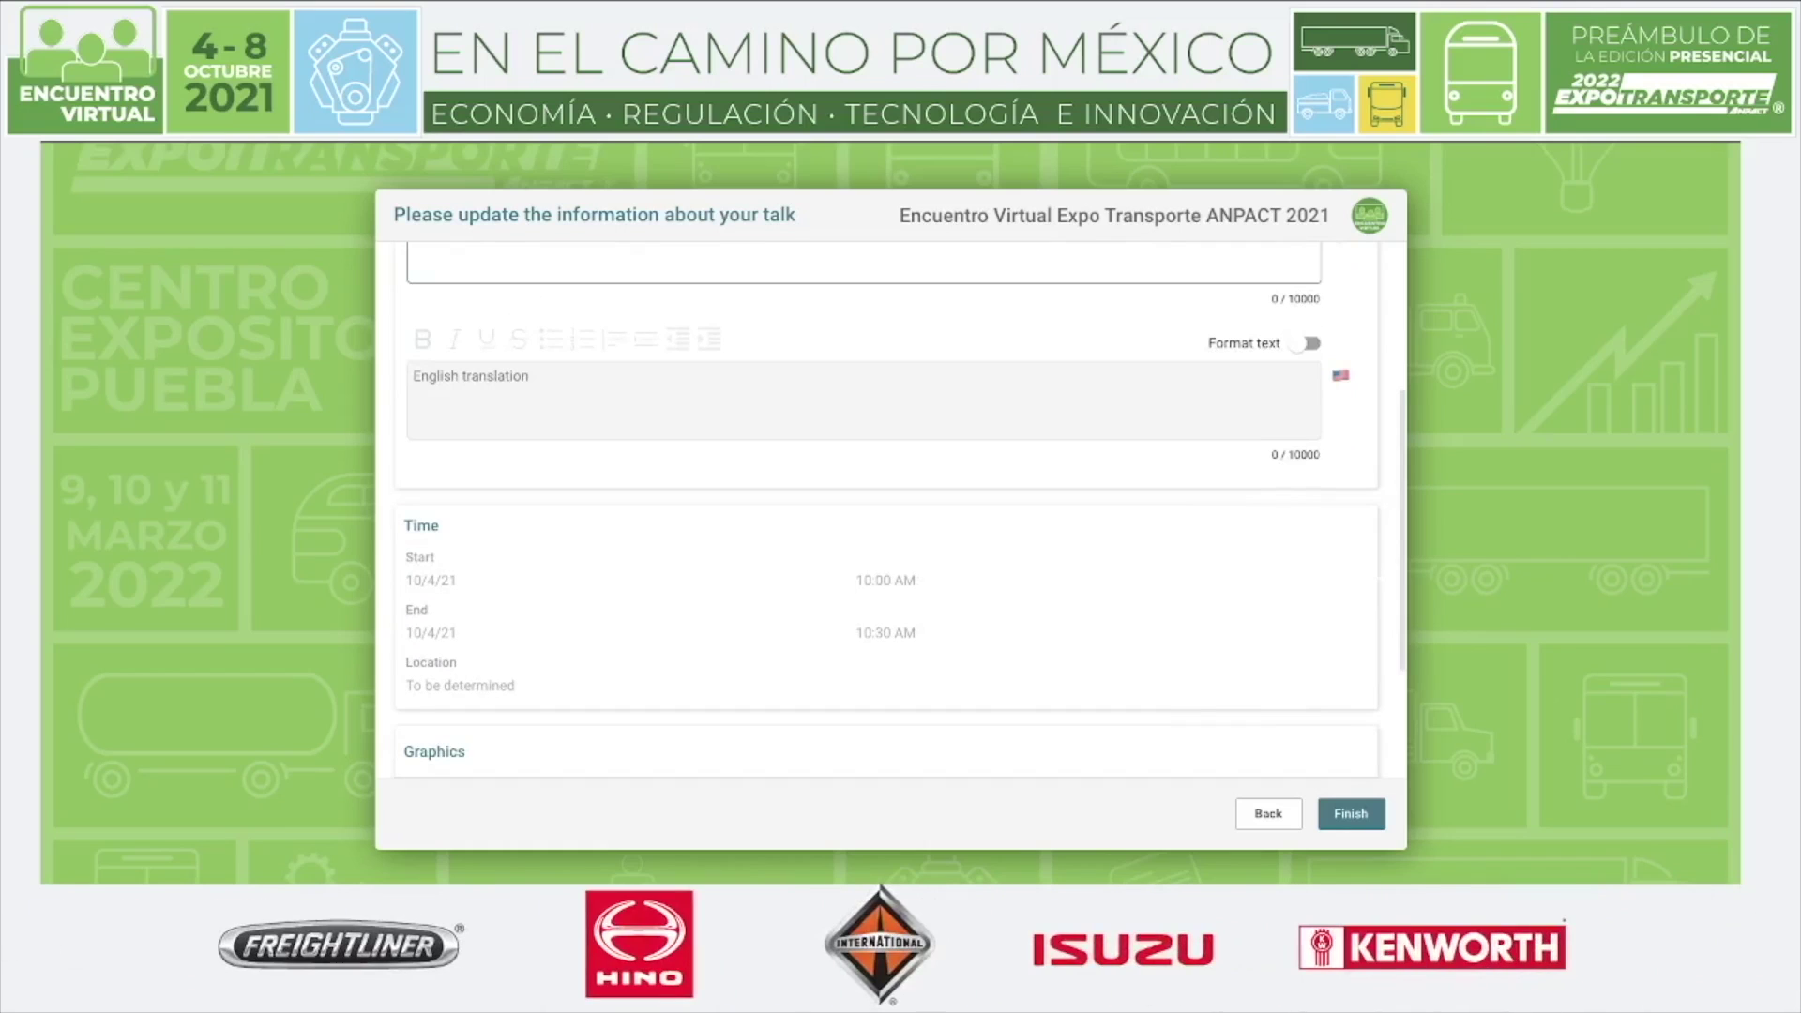
scroll(901, 511, down, 1)
scroll(901, 512, down, 1)
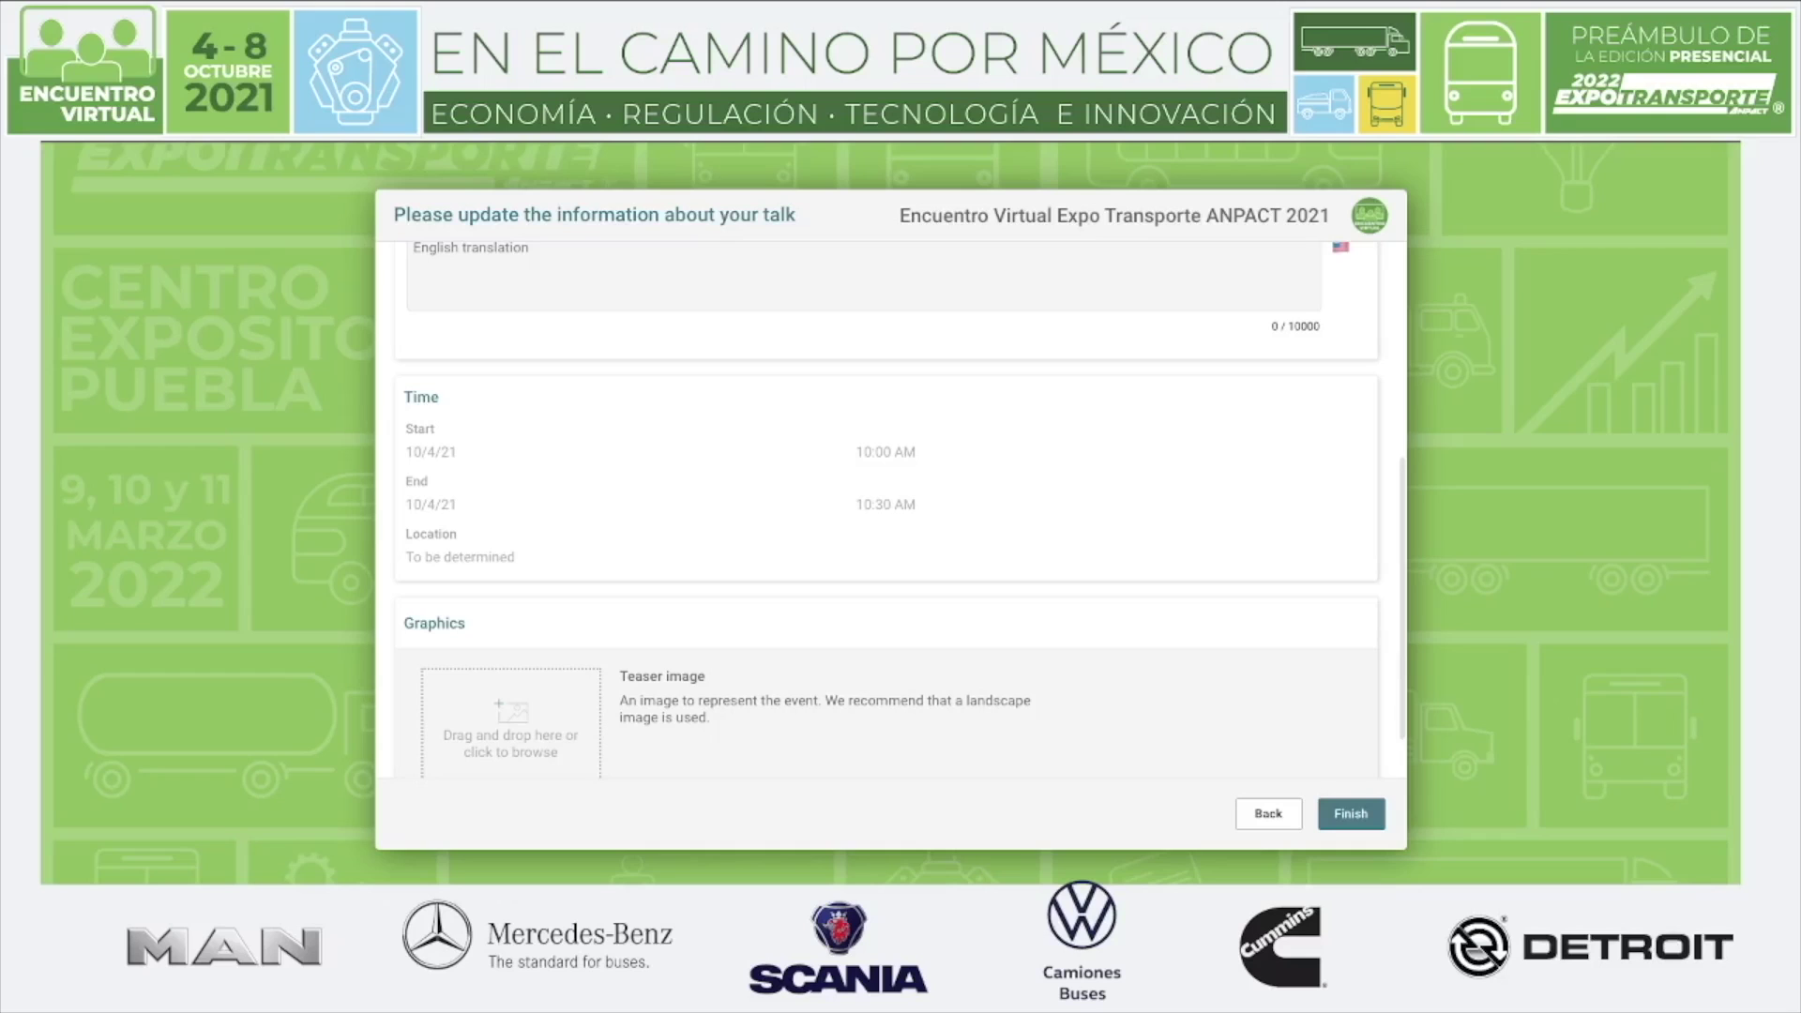
scroll(901, 511, down, 1)
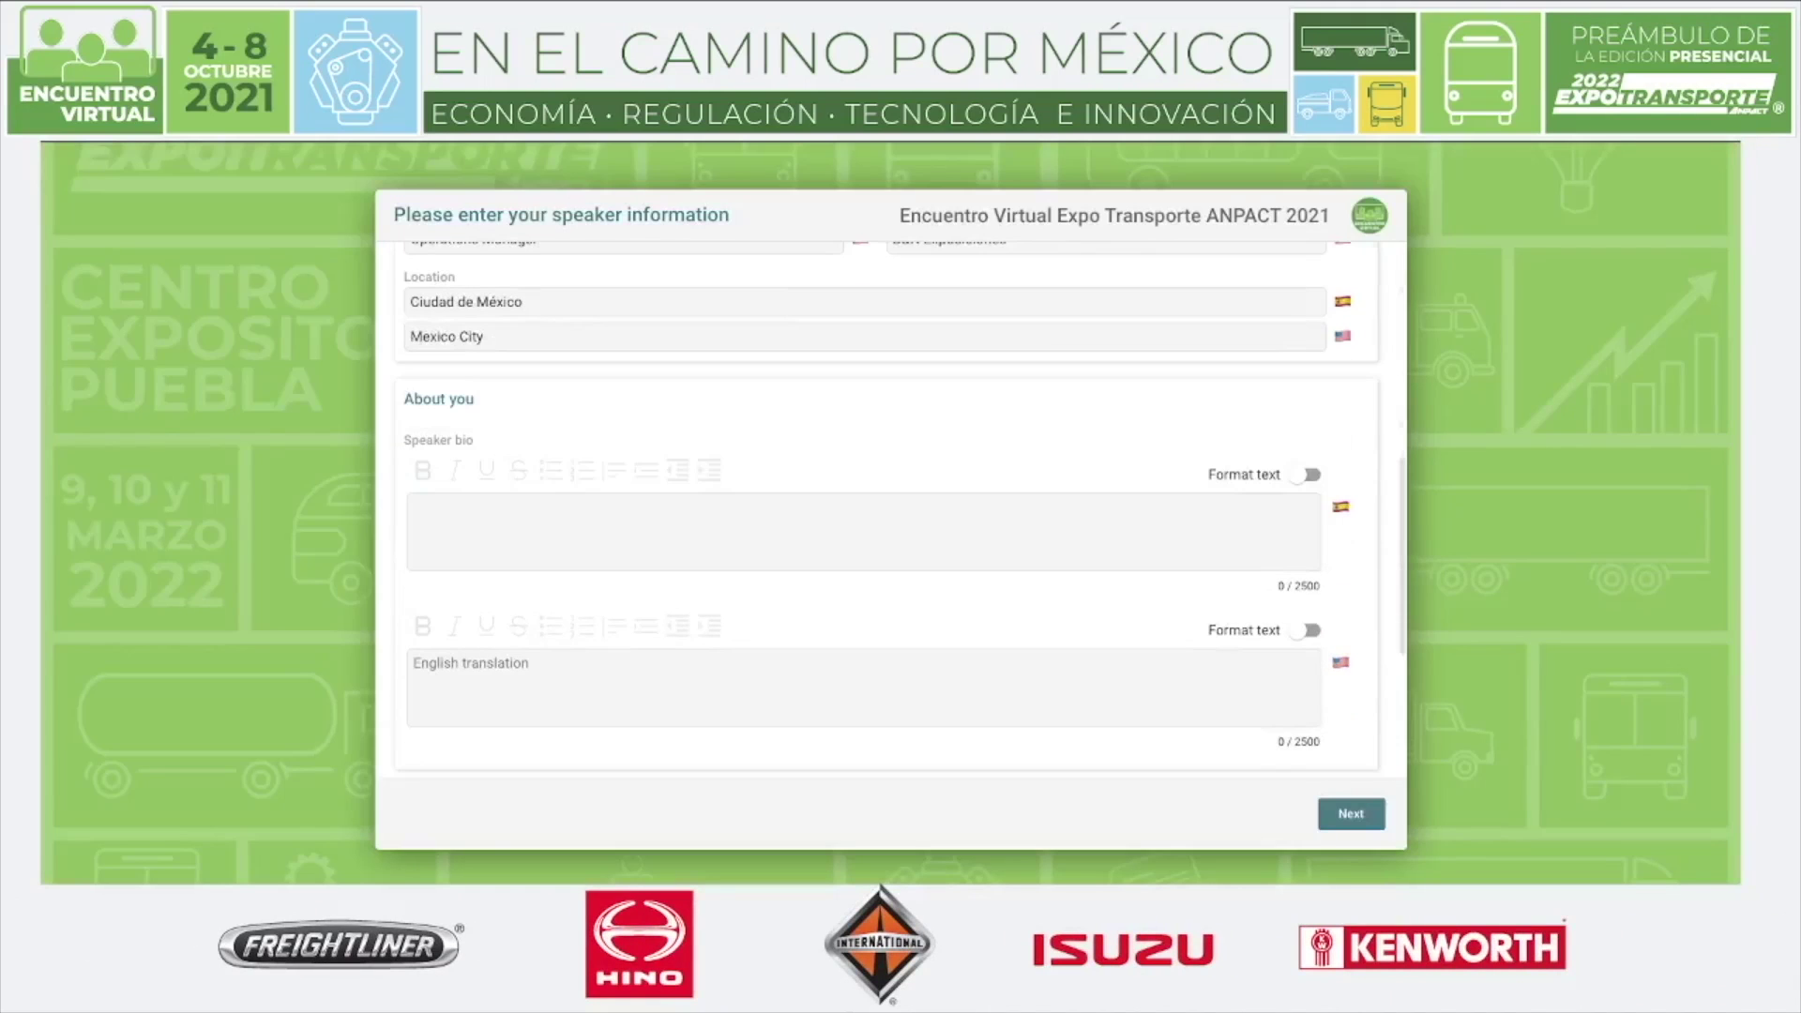
- Enter "test" as the Spanish speaker bio and submit both pages of the form
click(415, 508)
text(test)
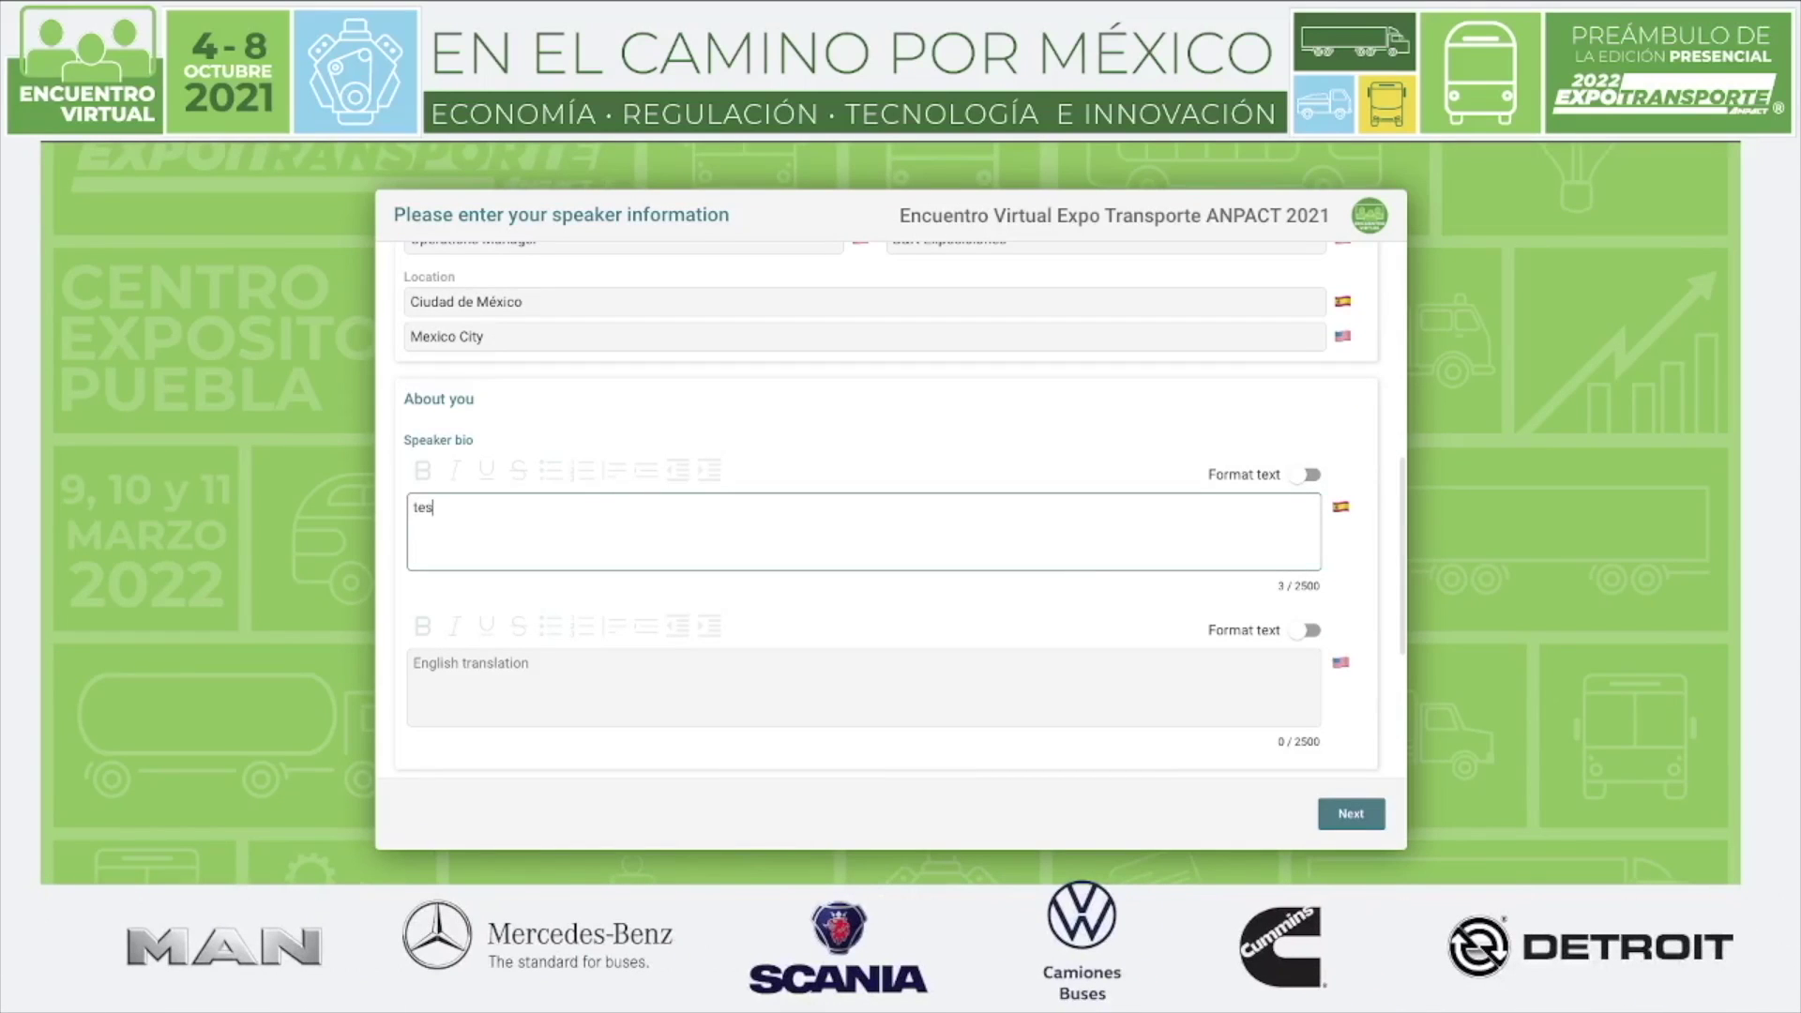
click(1351, 813)
click(1351, 748)
click(1351, 814)
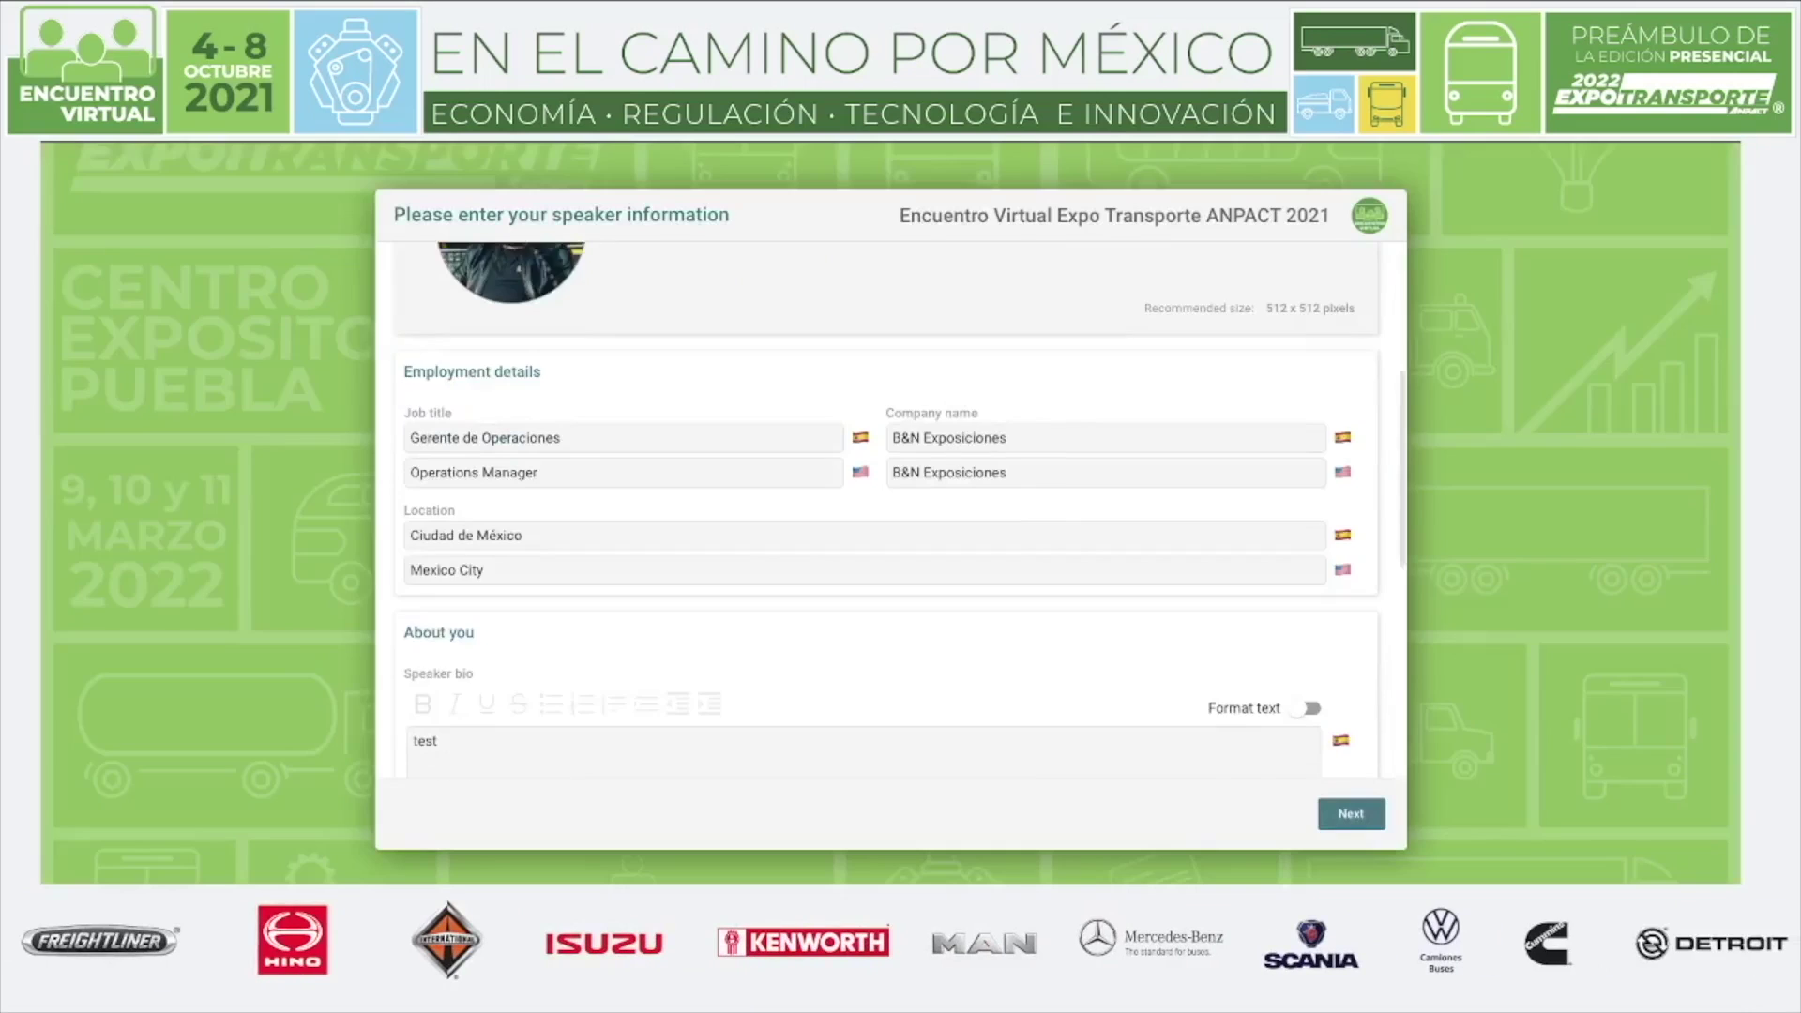
- Check the saved Spanish speaker bio in the reopened form by selecting its text
scroll(892, 510, down, 4)
double_click(425, 384)
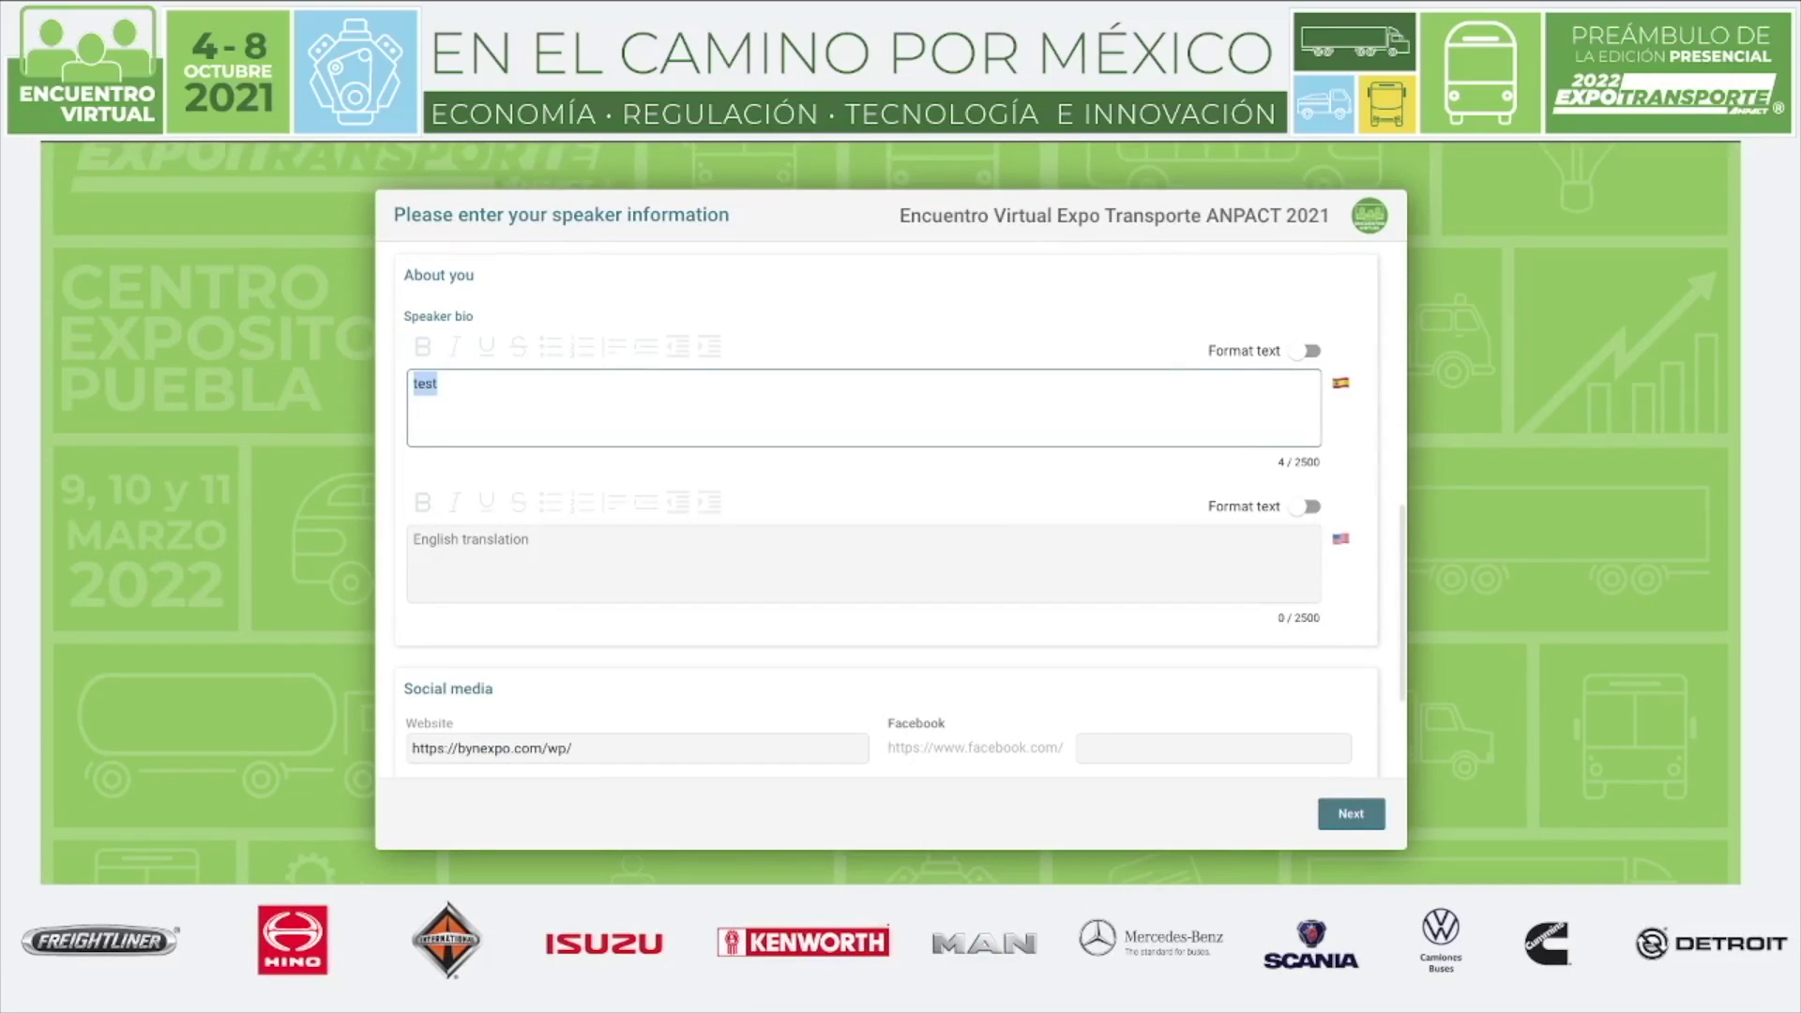